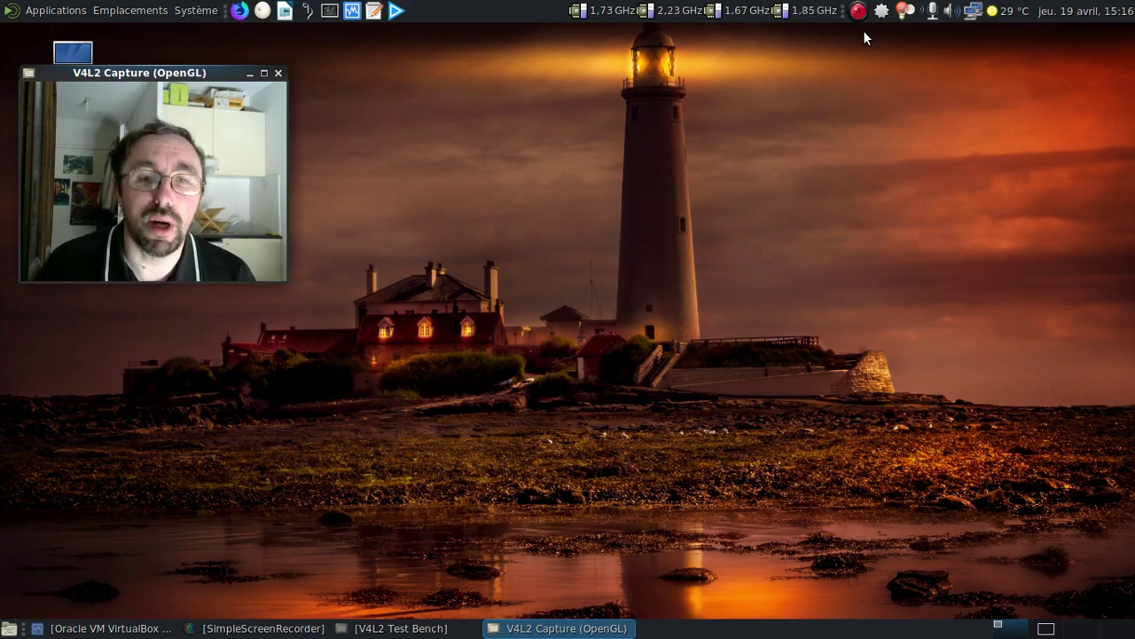
Step: Switch to VirtualBox, start the Manjaro Mate Apple-isée virtual machine and boot its Manjaro Linux entry
click(121, 632)
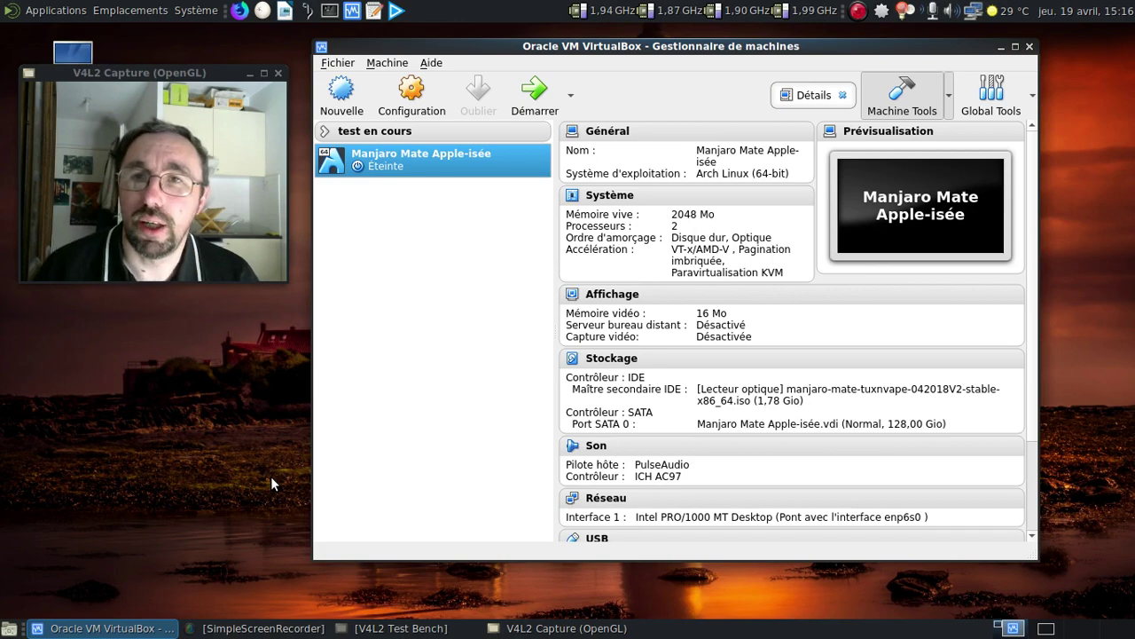
click(535, 93)
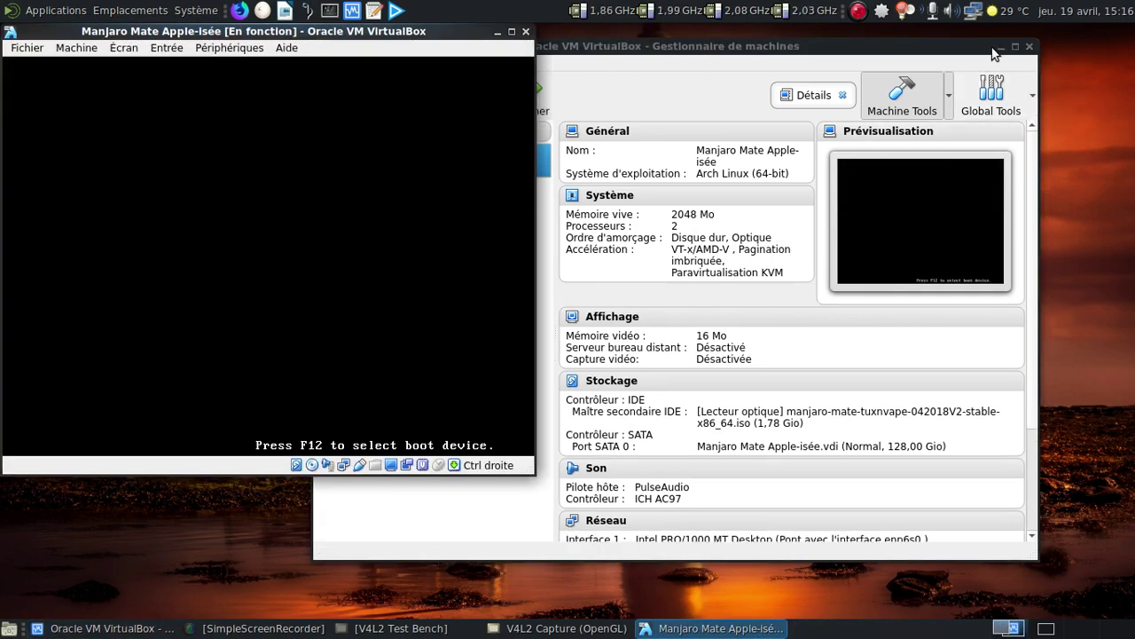
click(999, 47)
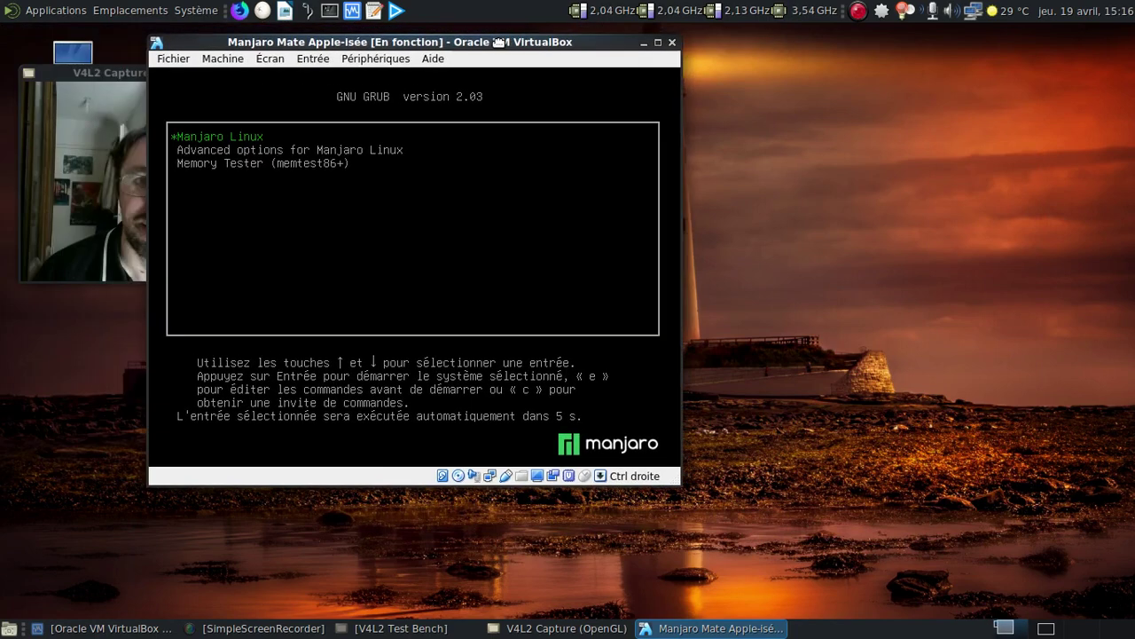
drag(496, 42, 662, 55)
key(Return)
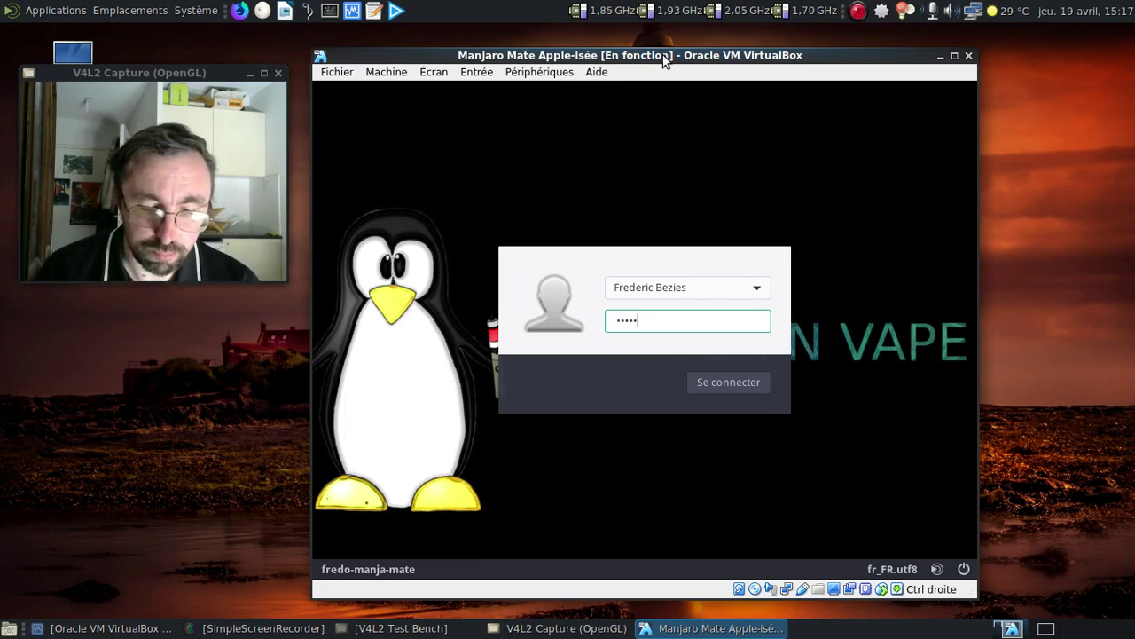
Step: Log in with the account password, then disable Manjaro Hello's launch at startup and close it
key(Return)
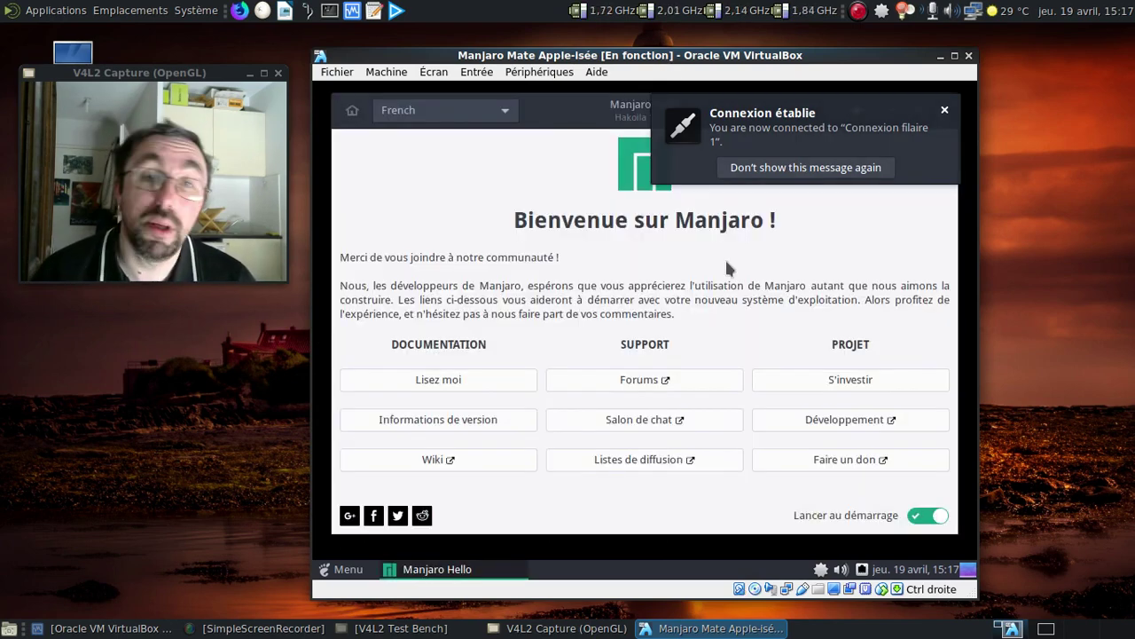
click(921, 521)
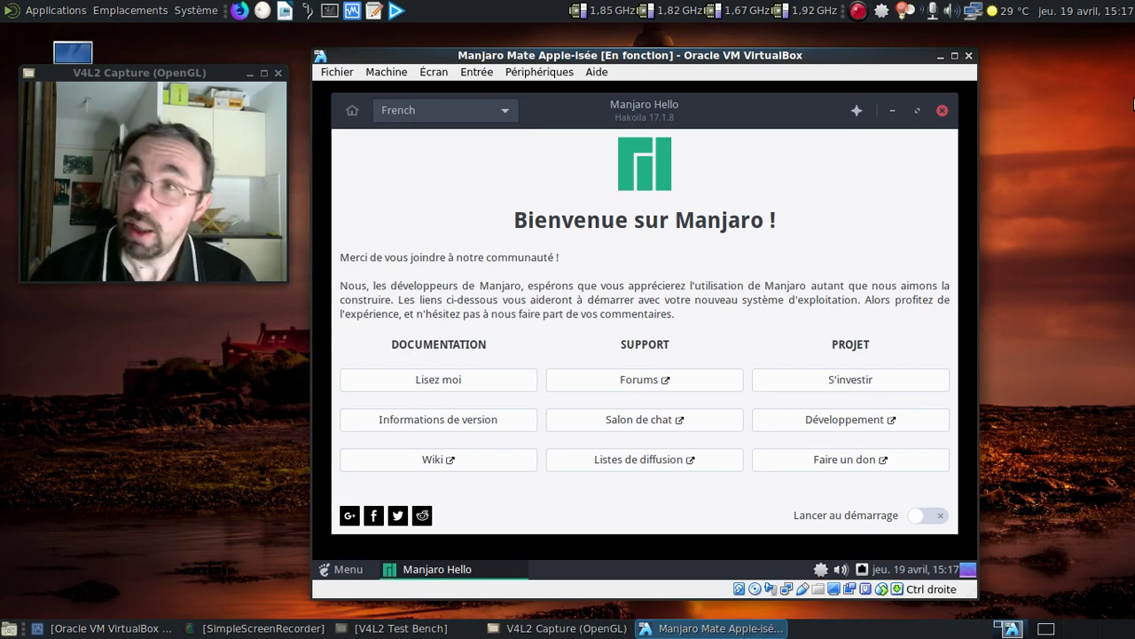
click(944, 108)
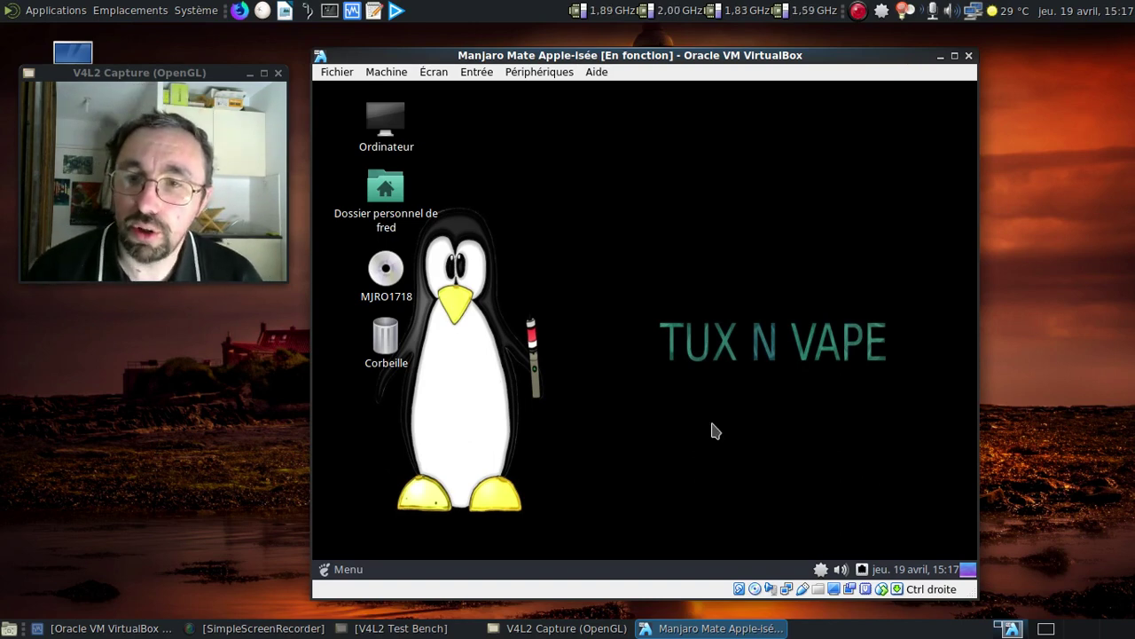
Step: Set the desktop panel's orientation to En haut in its properties
right_click(673, 568)
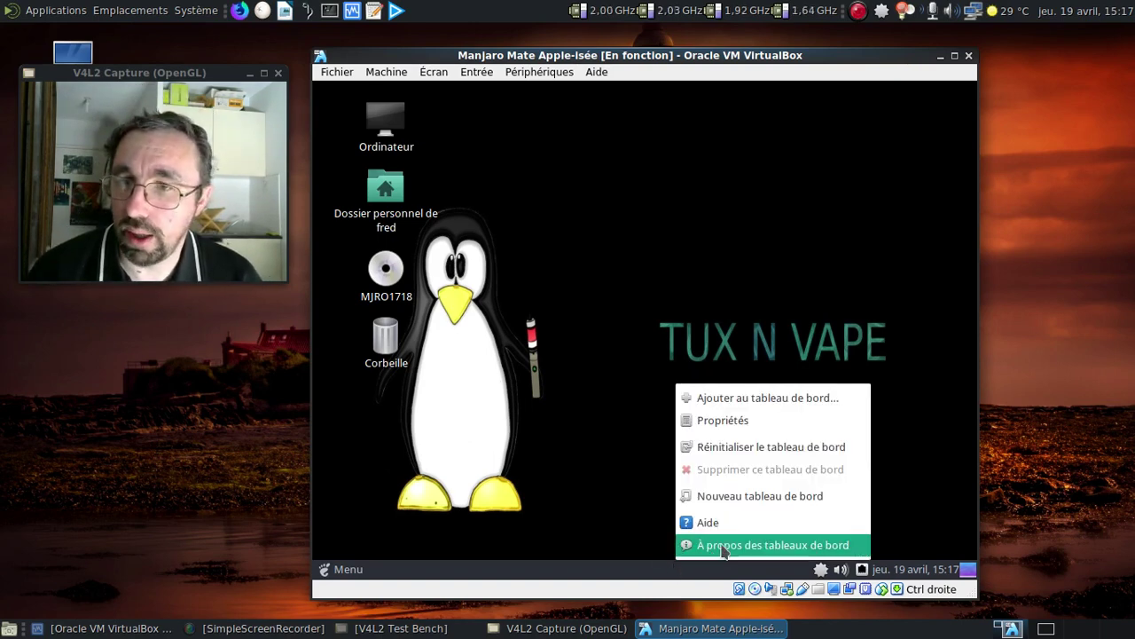
click(723, 421)
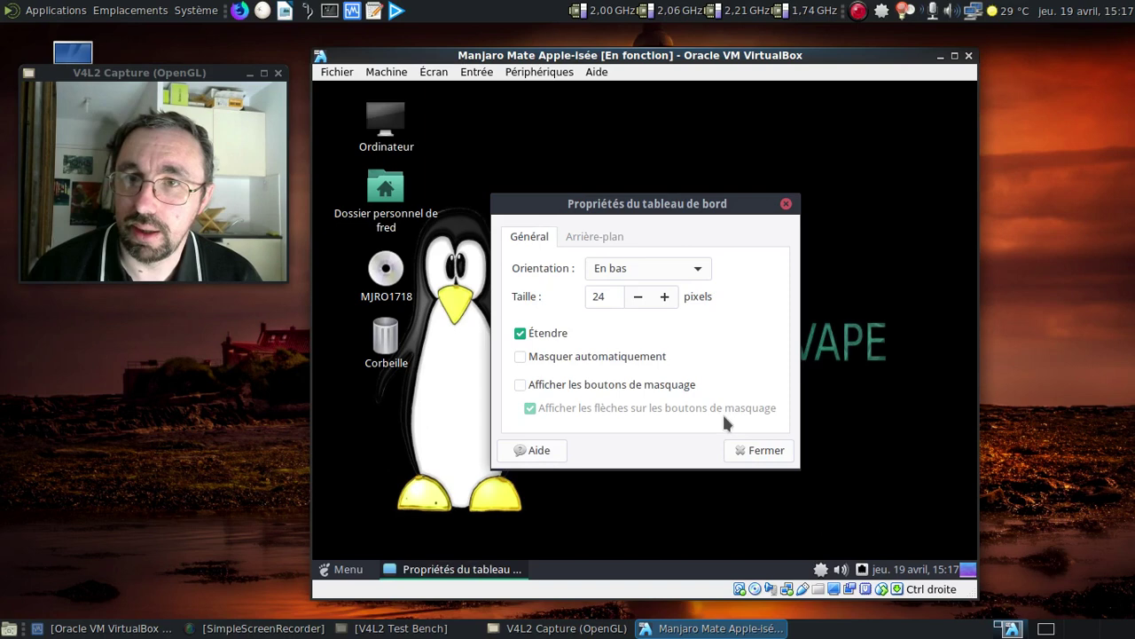
click(671, 271)
click(628, 249)
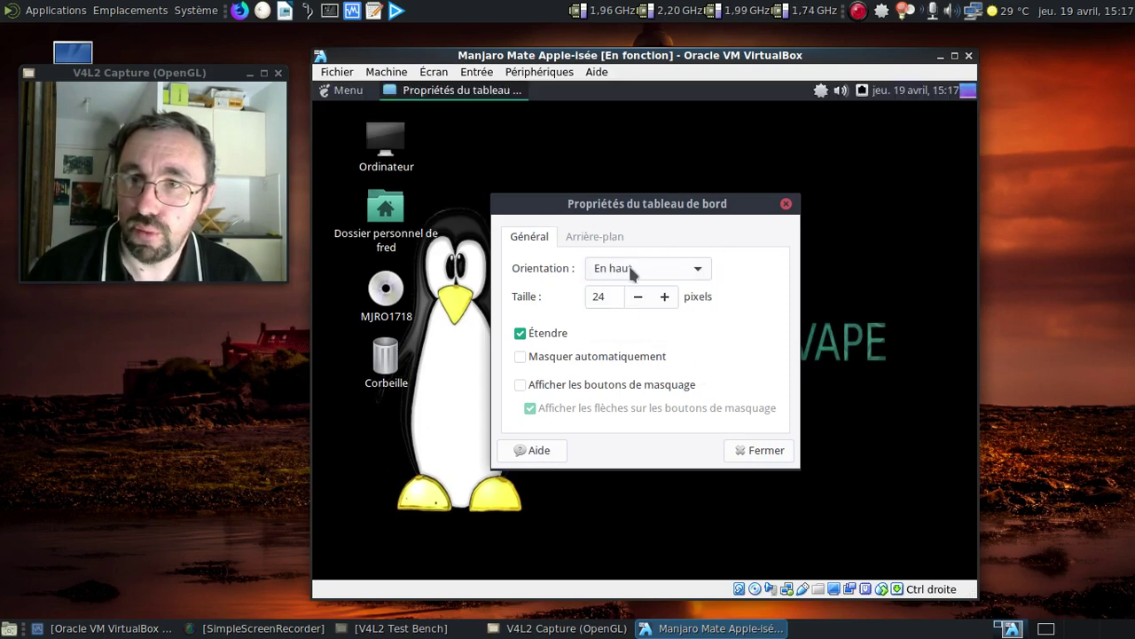
click(761, 452)
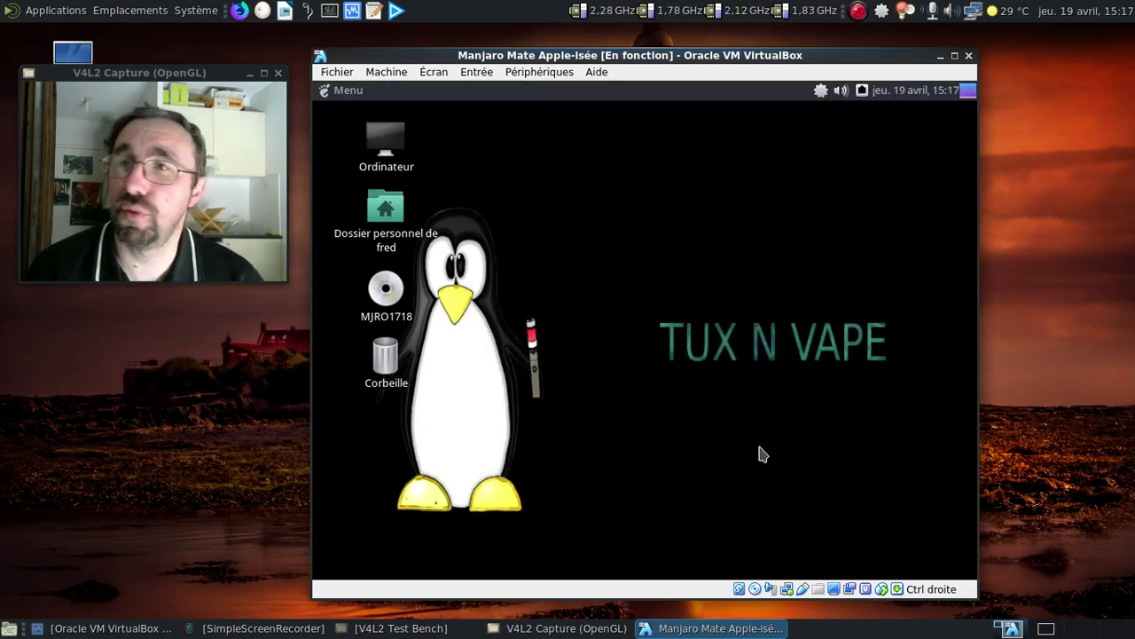
Step: Add Cazaux, France as a location in the panel clock's preferences
click(918, 90)
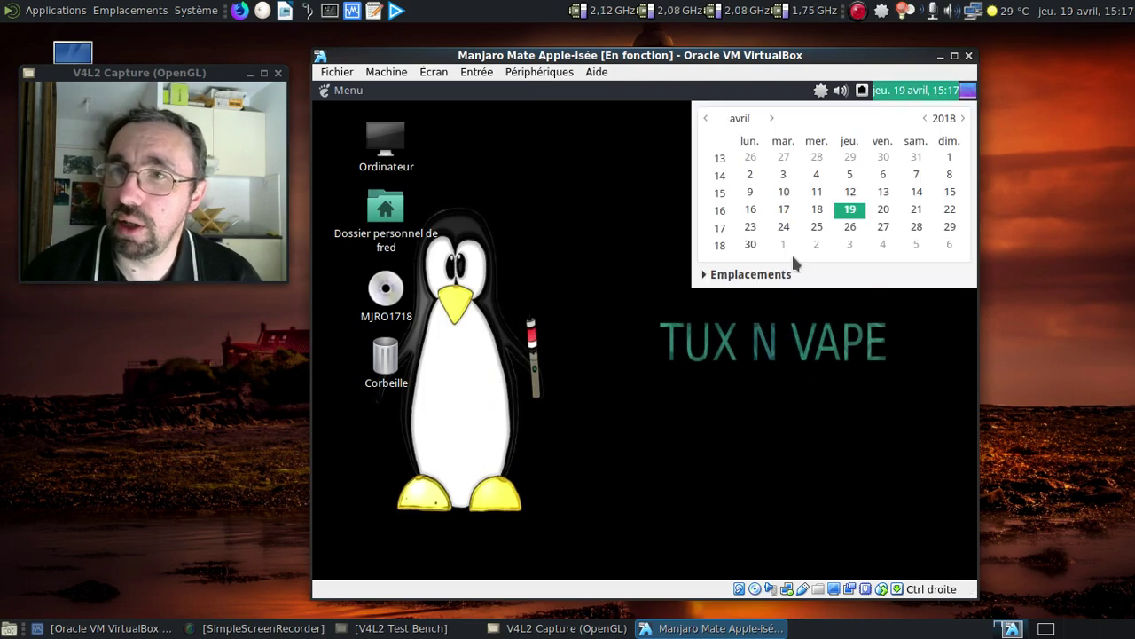
click(774, 278)
click(947, 280)
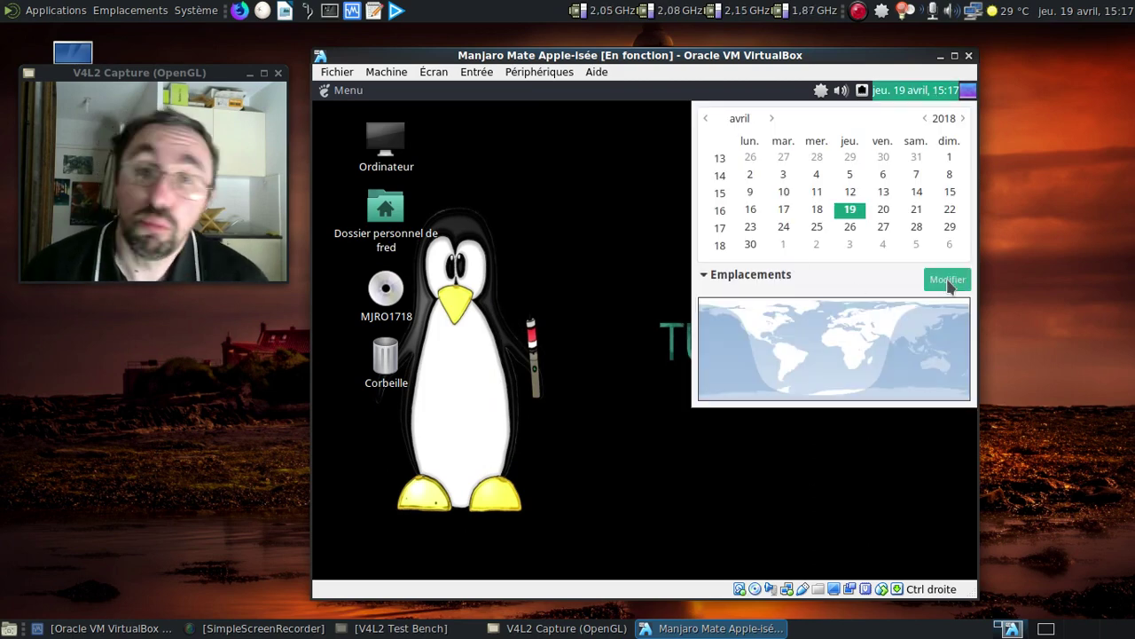
click(782, 305)
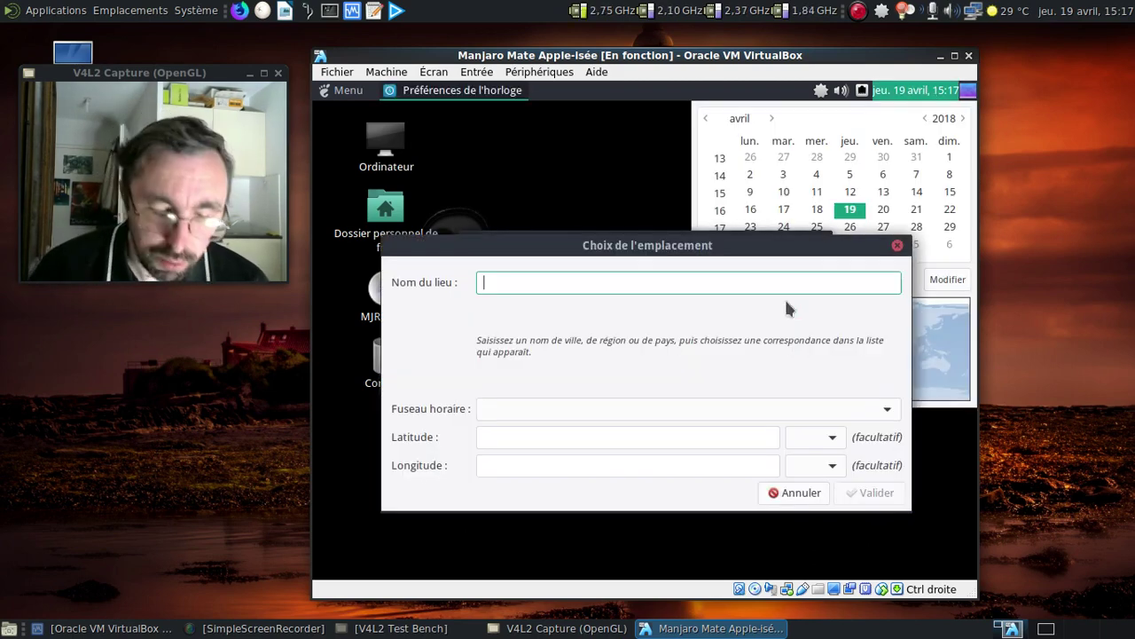
text(Caz)
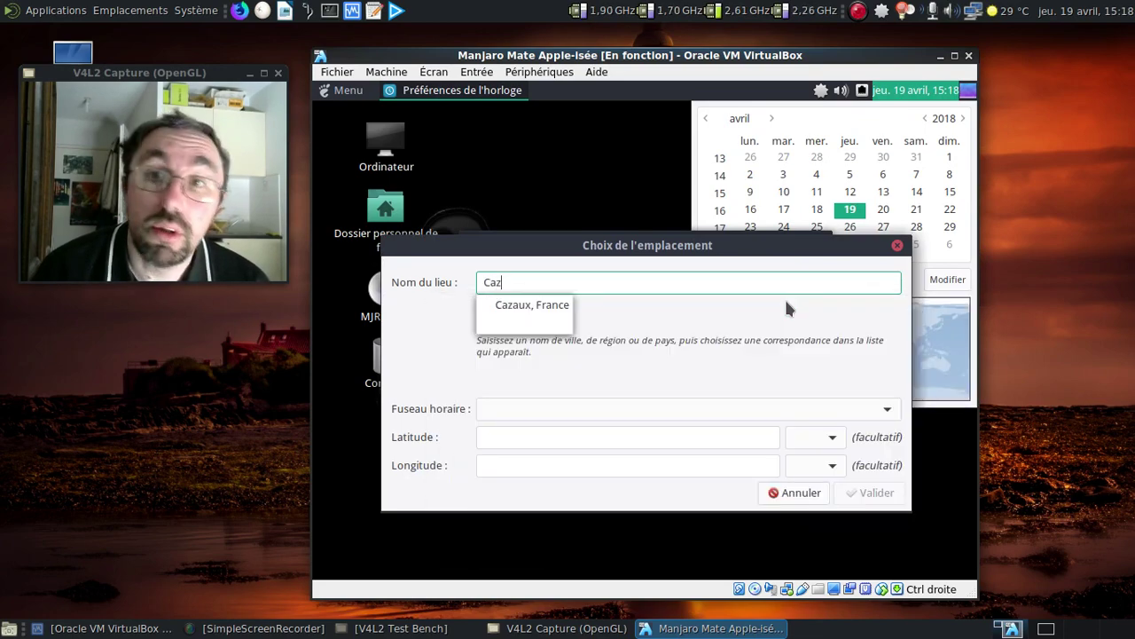
key(Down)
key(Return)
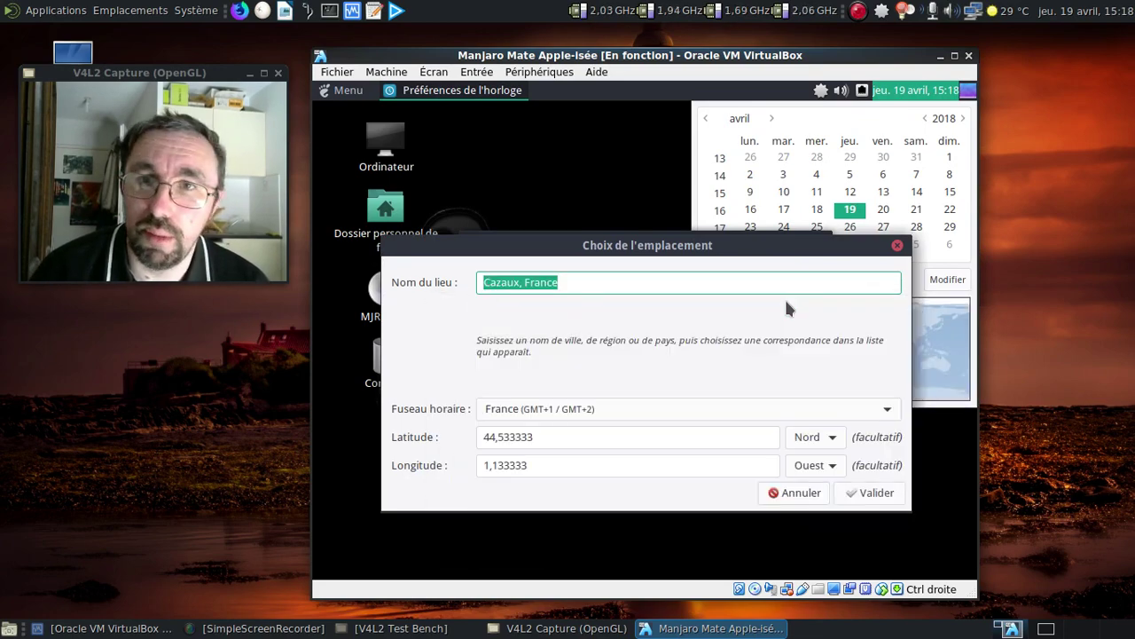
click(869, 499)
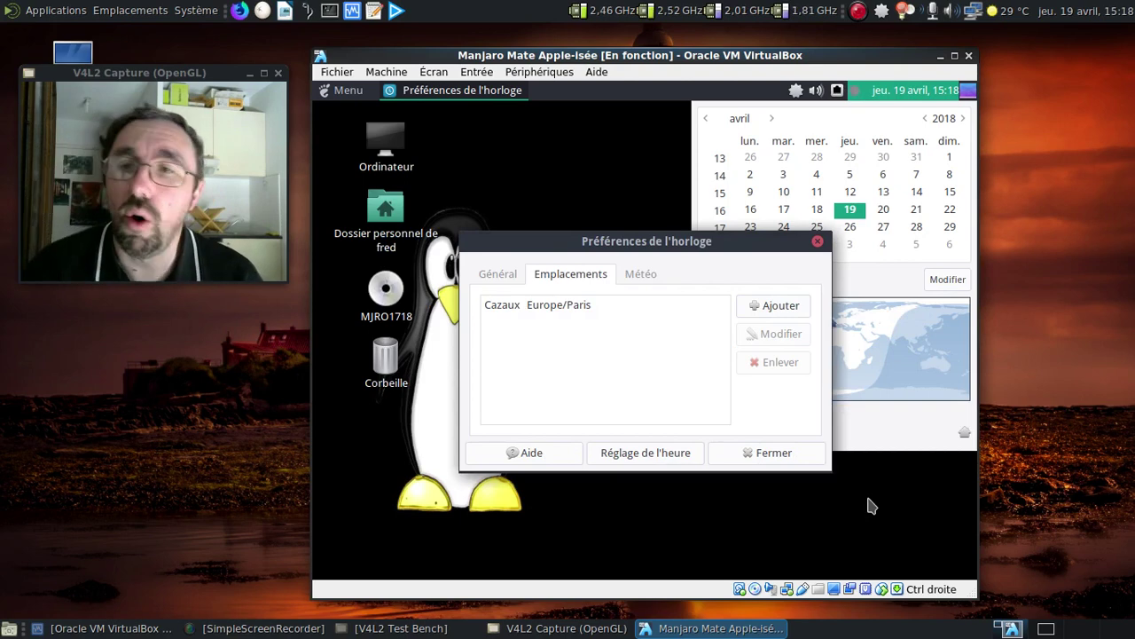
click(770, 452)
click(891, 92)
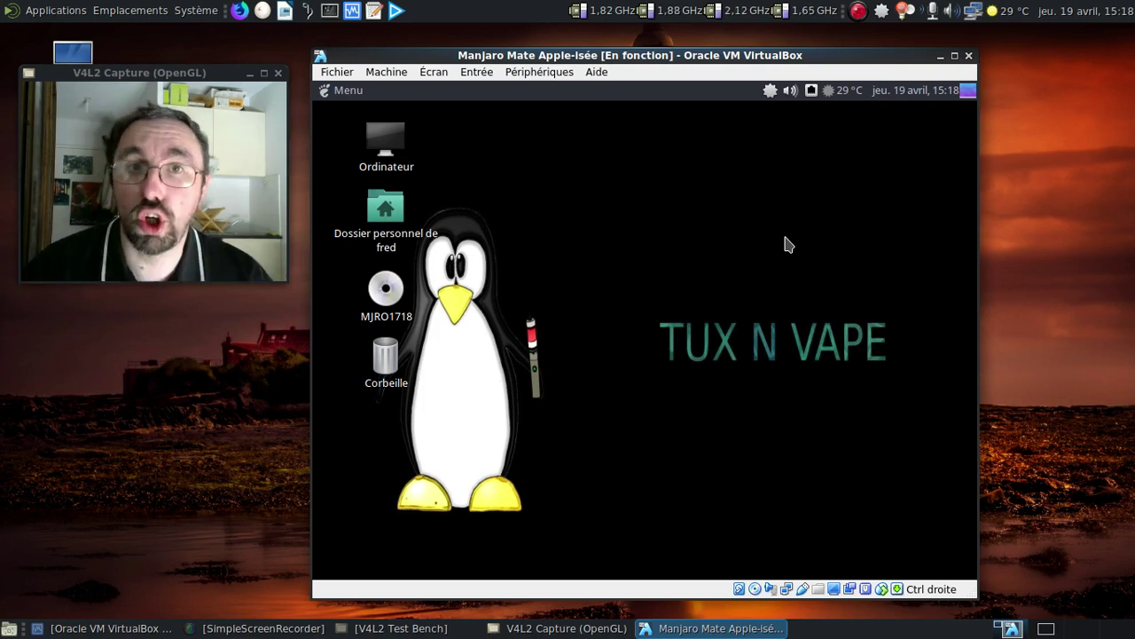
Step: Open the package manager and search for plank
click(772, 92)
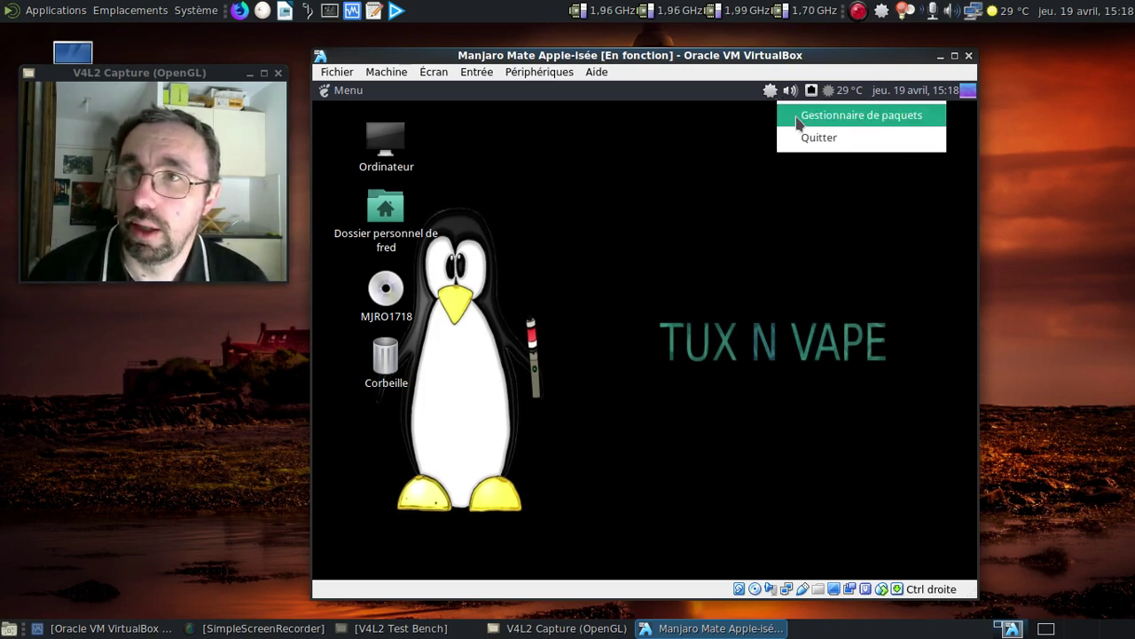
click(797, 122)
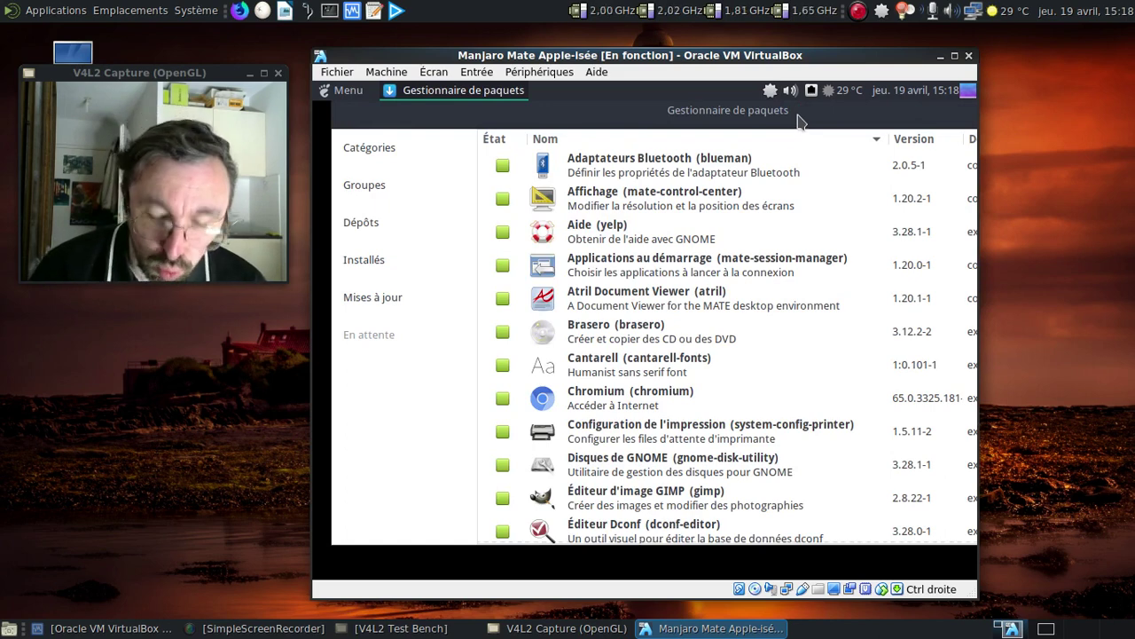
text(pl)
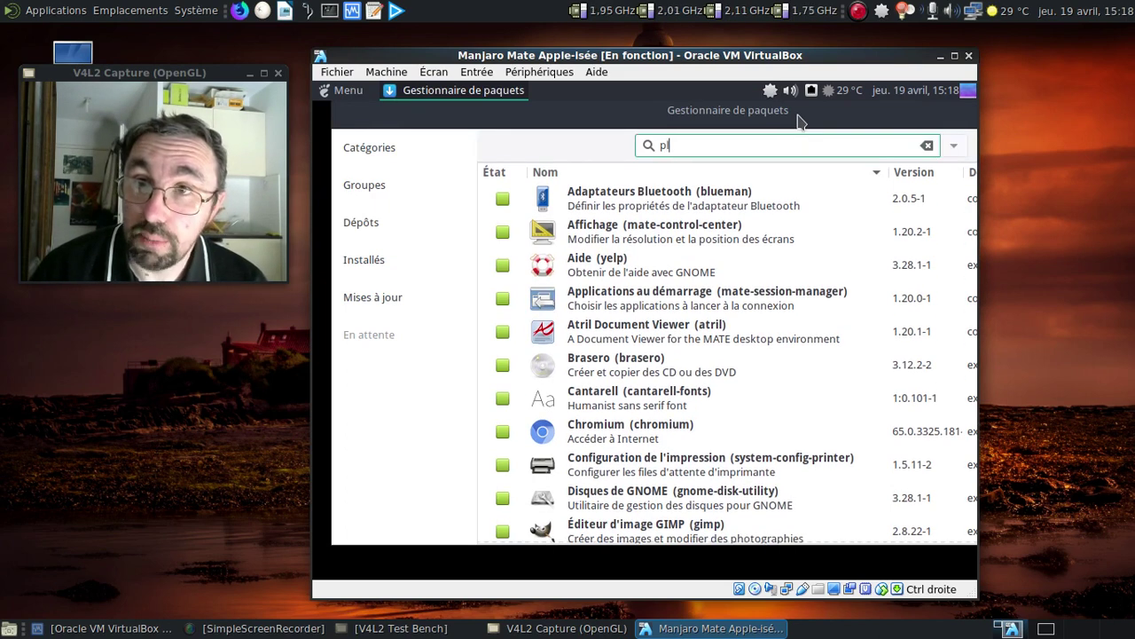
text(ank)
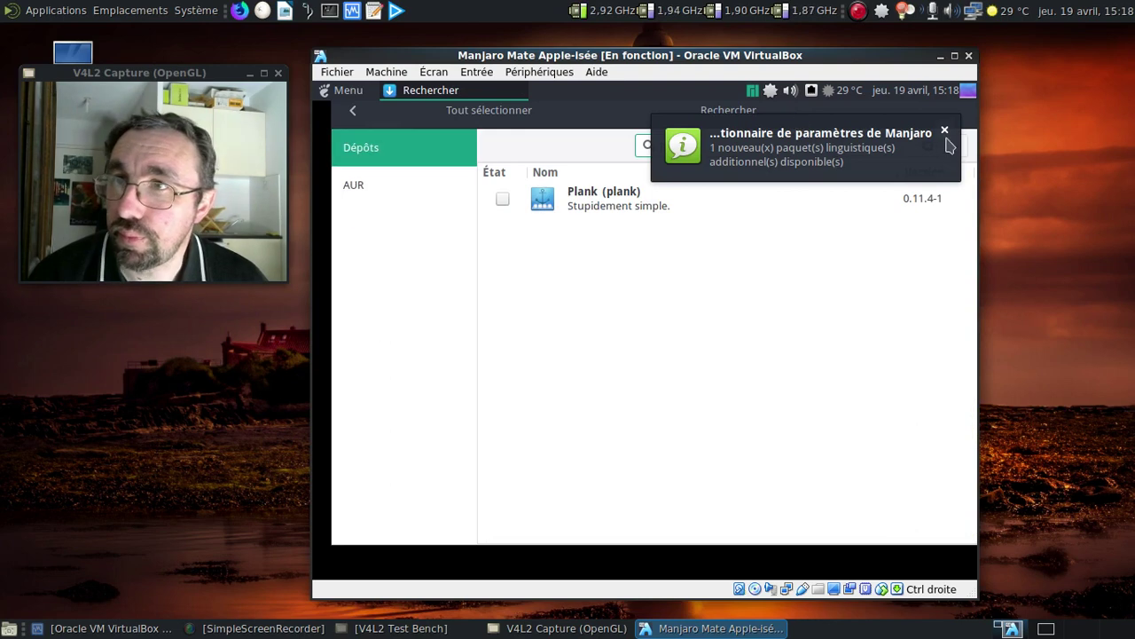
Step: Install the Plank package with its dependencies, authenticating with the account password
click(502, 199)
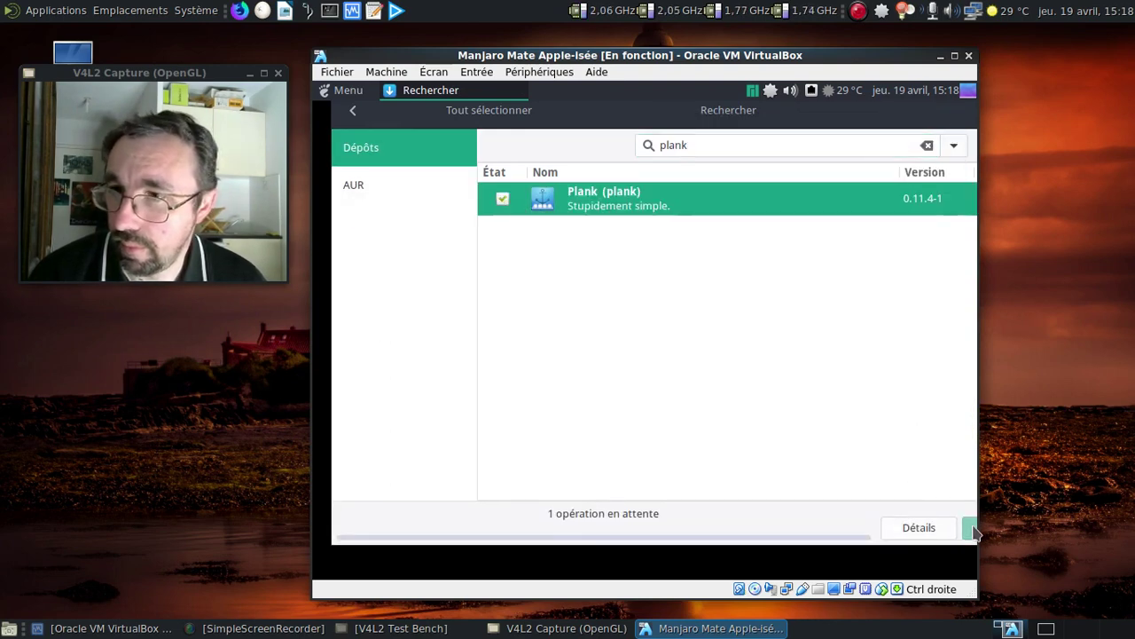
click(972, 529)
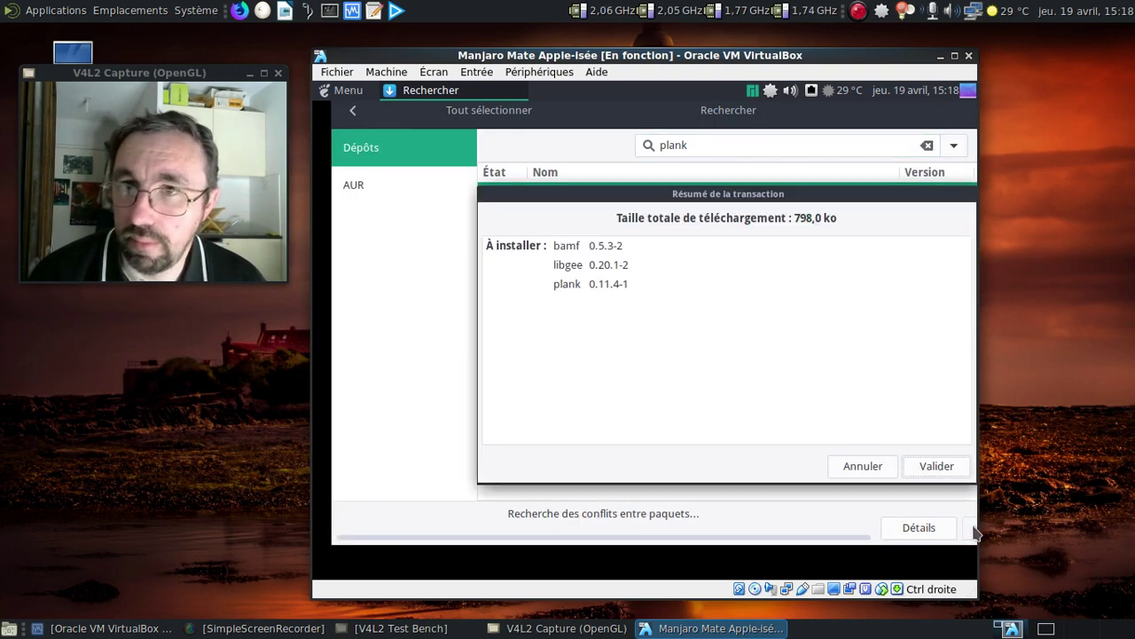
click(935, 464)
text(*******)
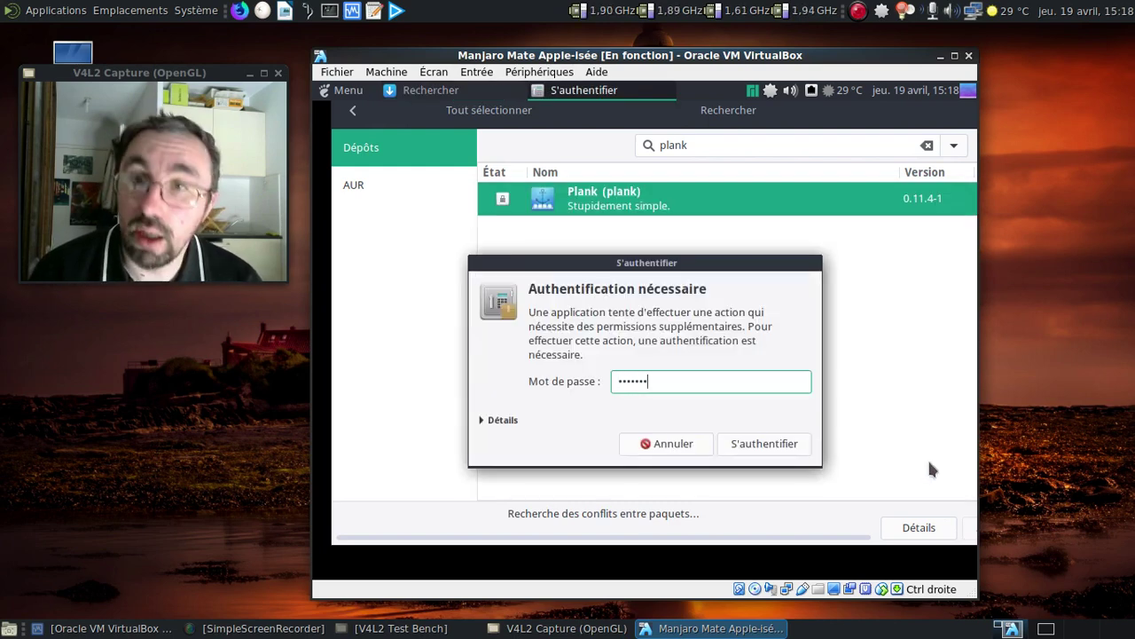
key(Return)
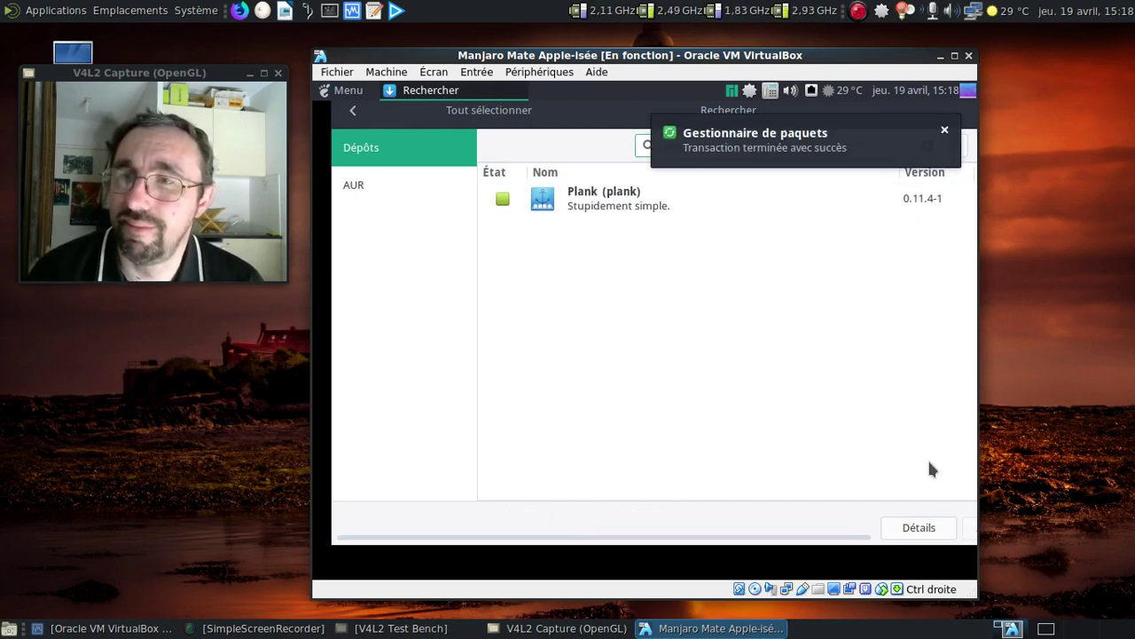
click(945, 132)
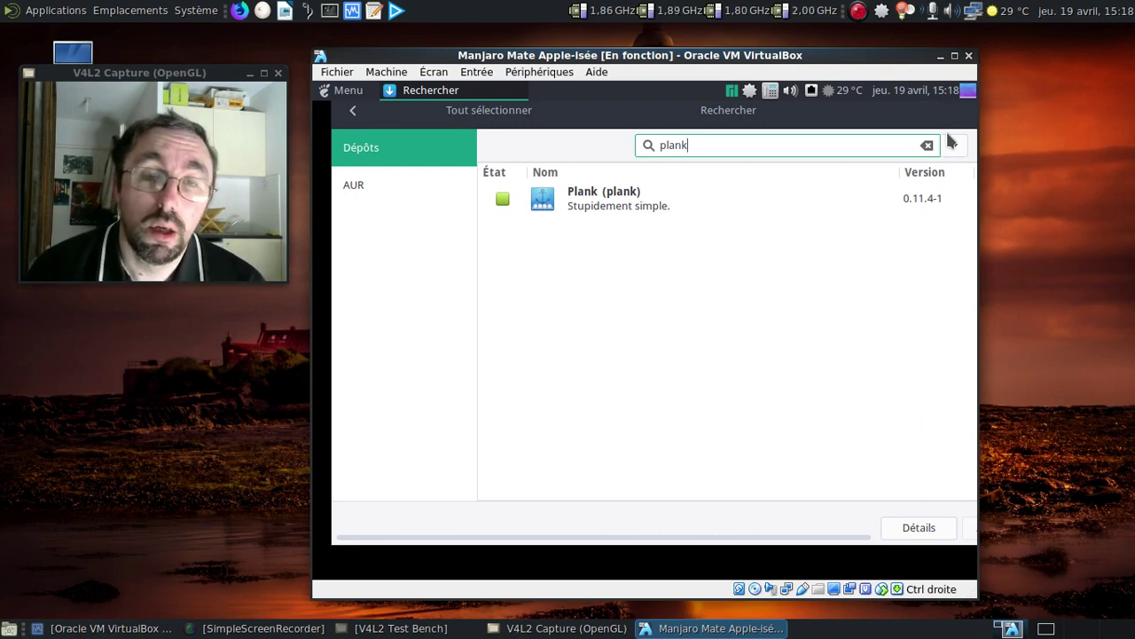
Step: Search the packages for icon, install elementary-icon-theme and close the package manager
key(ctrl+a)
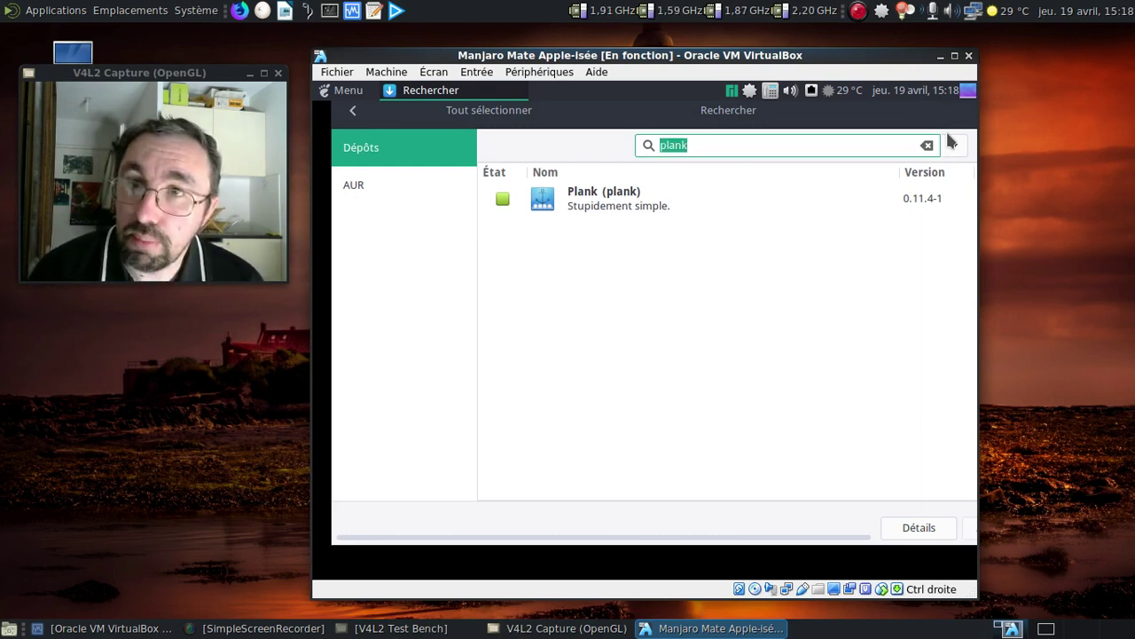
text(icon)
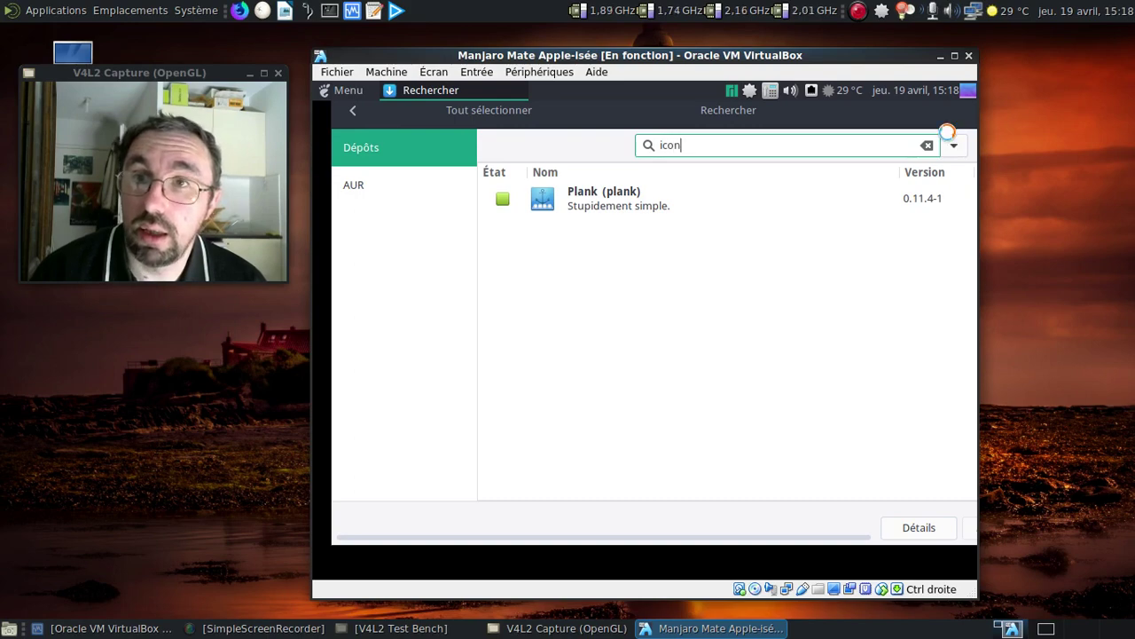
scroll(663, 306, down, 2)
scroll(663, 304, down, 8)
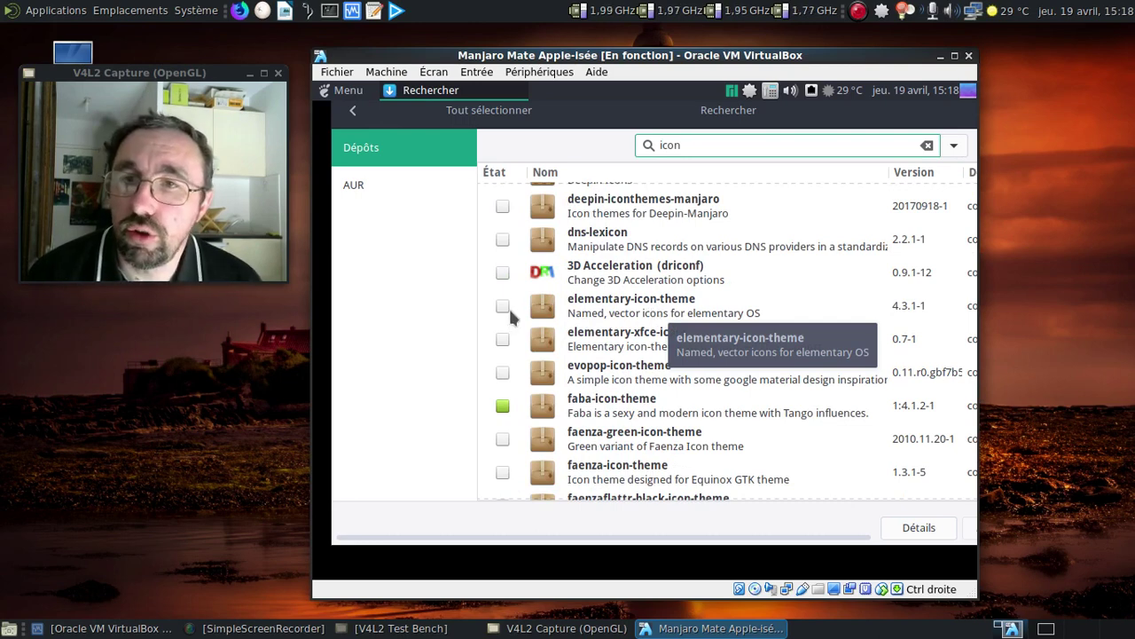
click(502, 306)
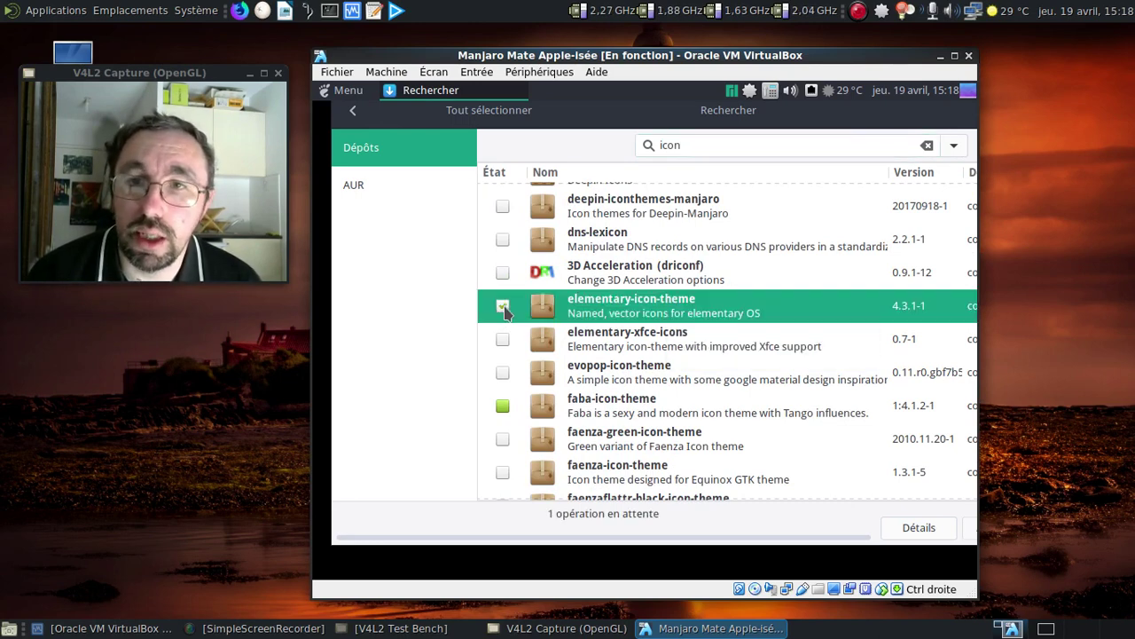
click(964, 530)
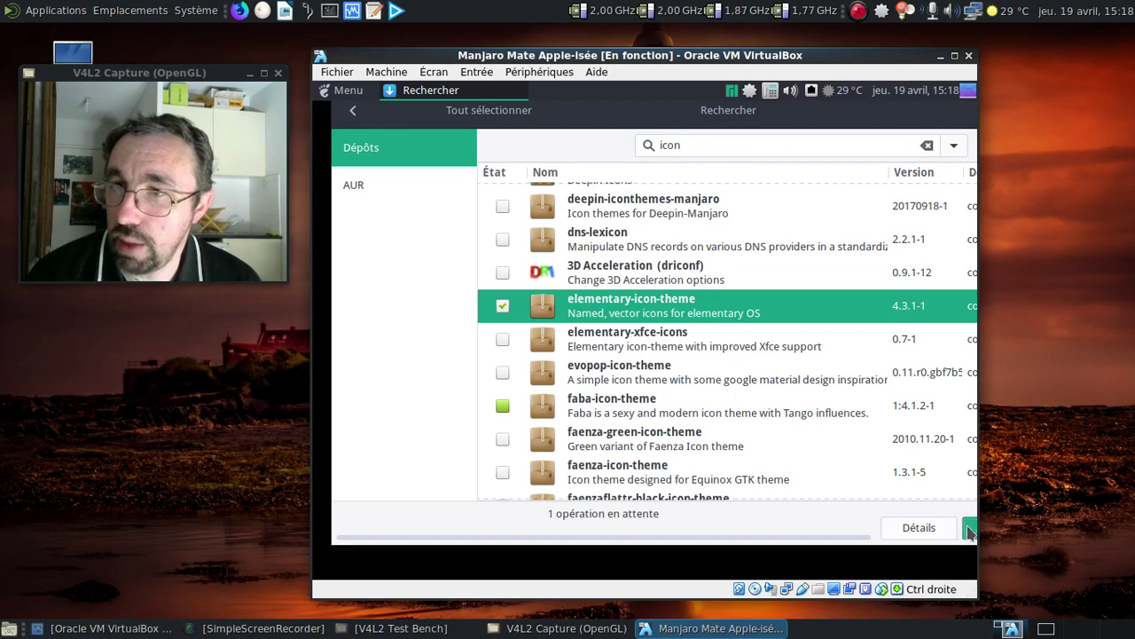
click(924, 470)
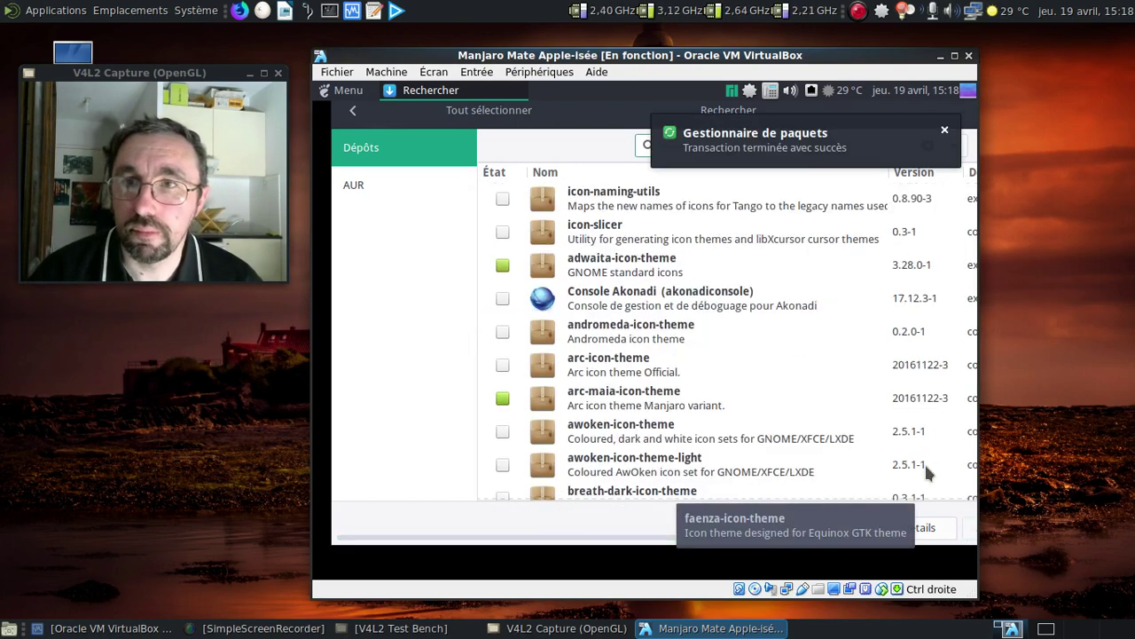
click(945, 130)
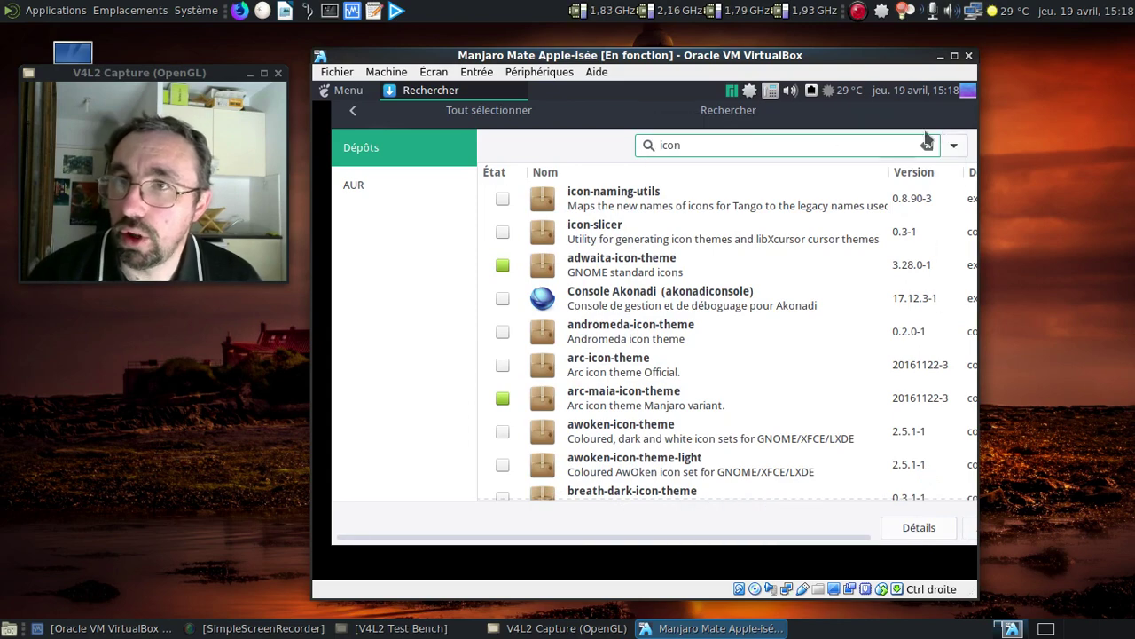
click(953, 138)
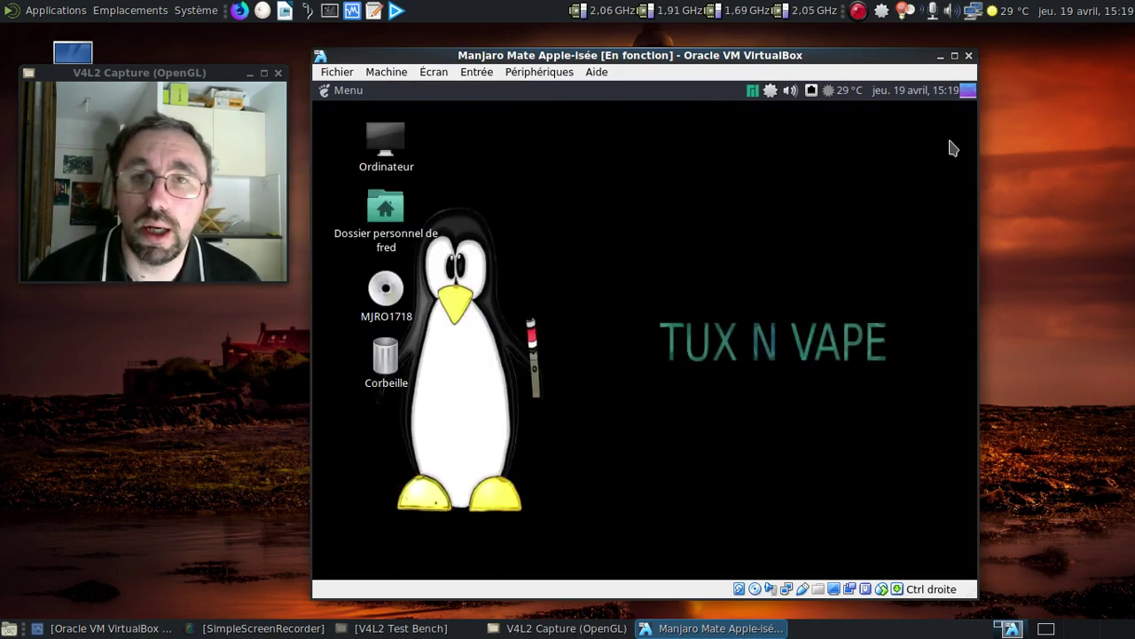
Step: Add a startup program named Plank with the command plank, and close the startup applications preferences
click(350, 90)
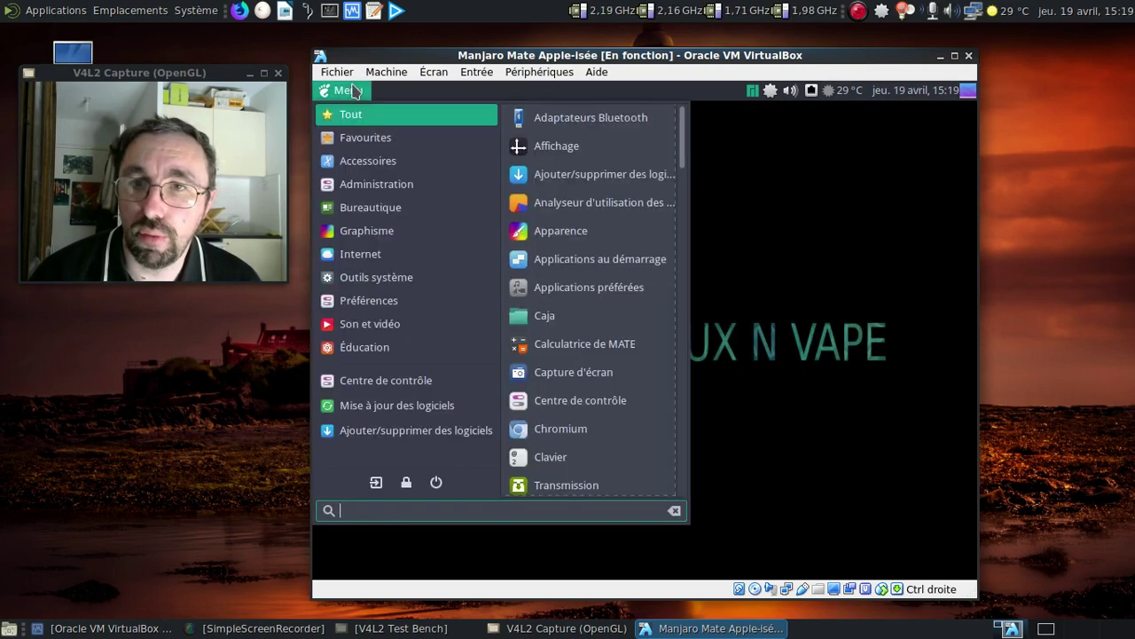
click(618, 260)
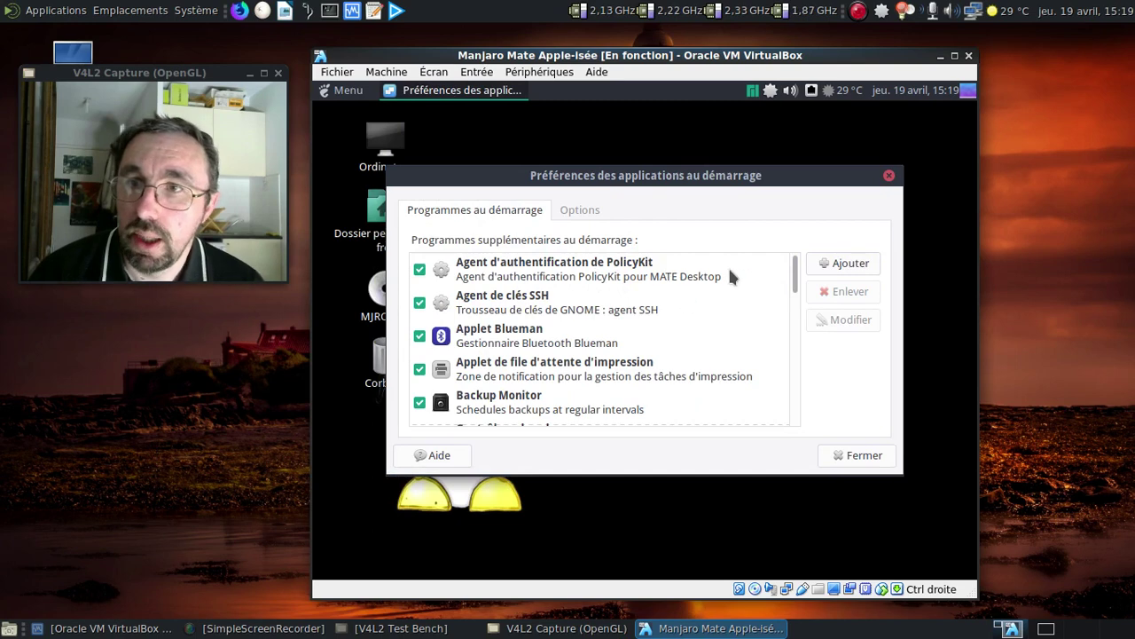
click(825, 266)
text(Pna)
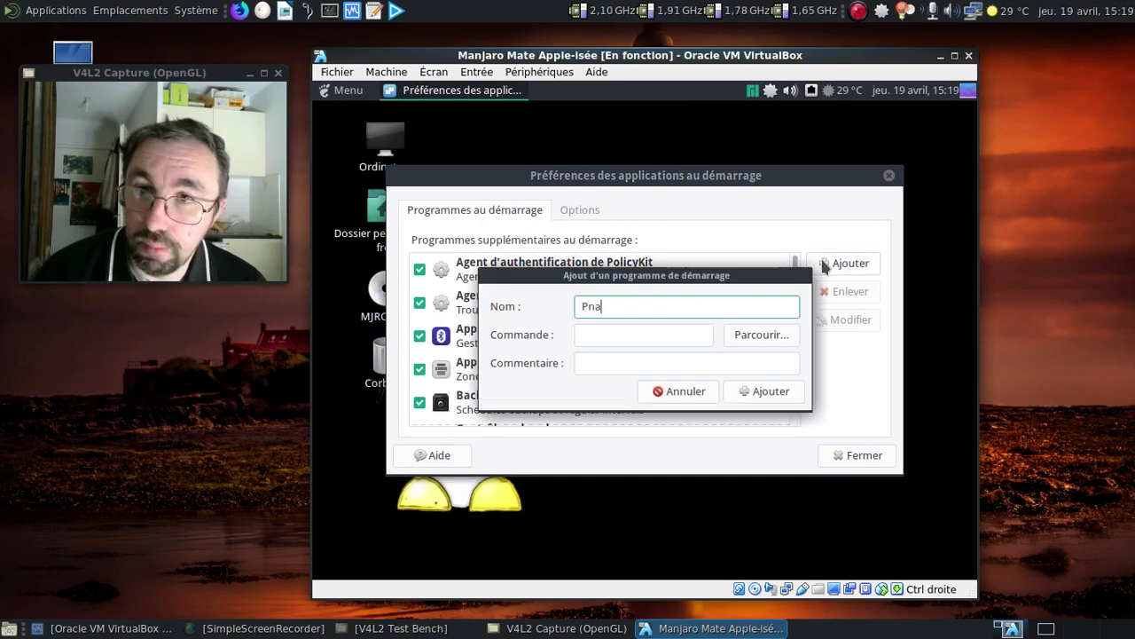
key(BackSpace)
key(BackSpace)
text(lank)
key(Tab)
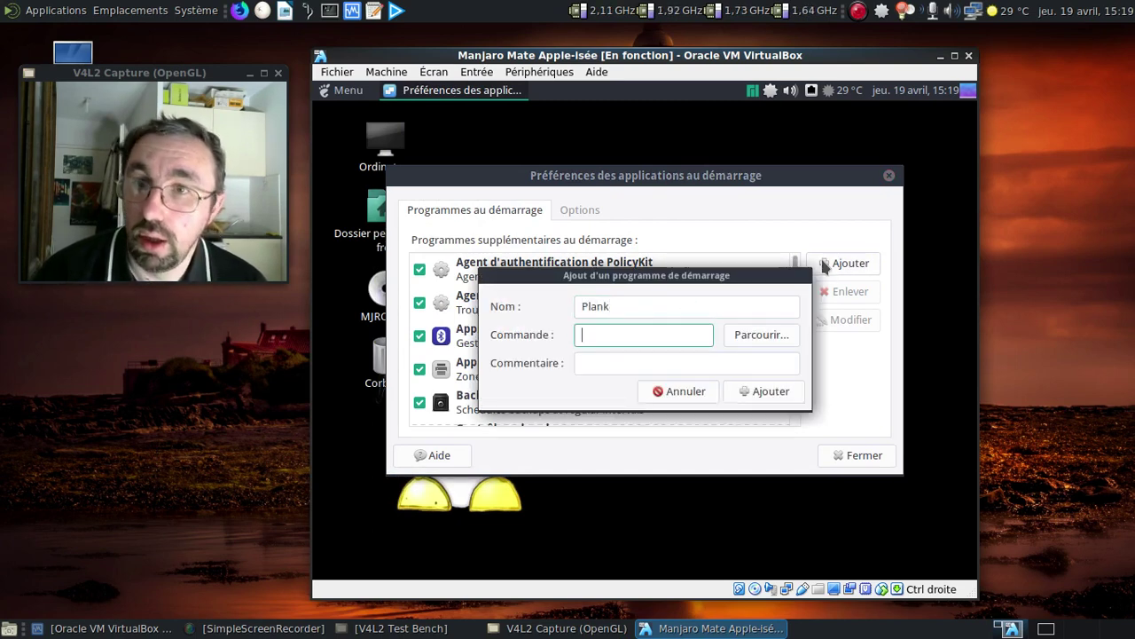
text(pl;a)
key(BackSpace)
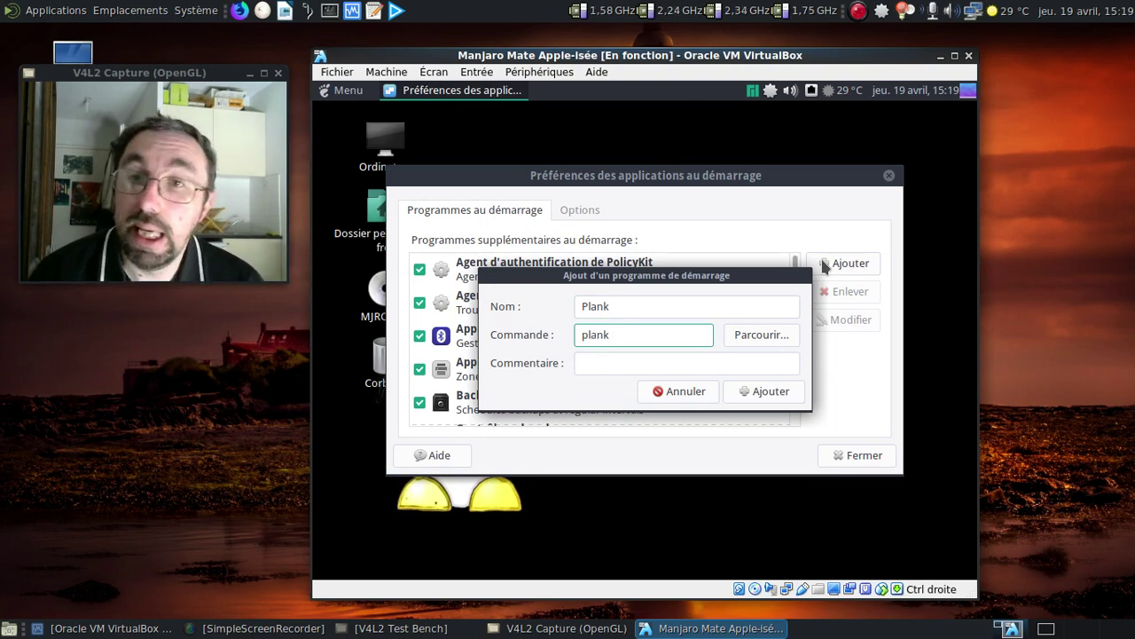
click(785, 393)
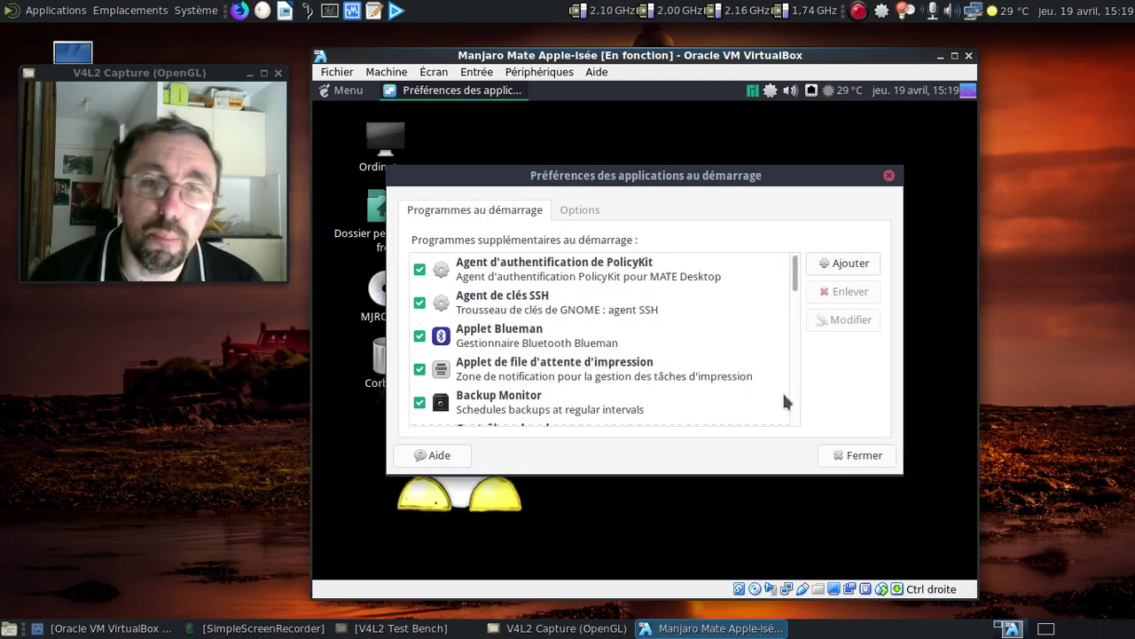
click(858, 456)
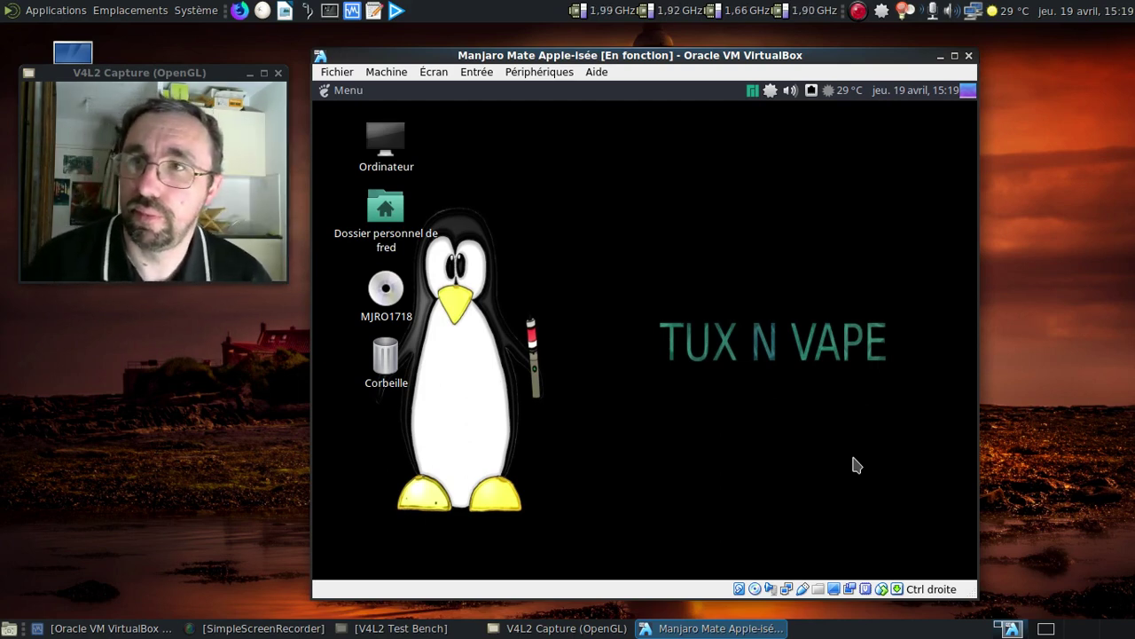
Step: Log out of the session and log back in with the account password
click(347, 91)
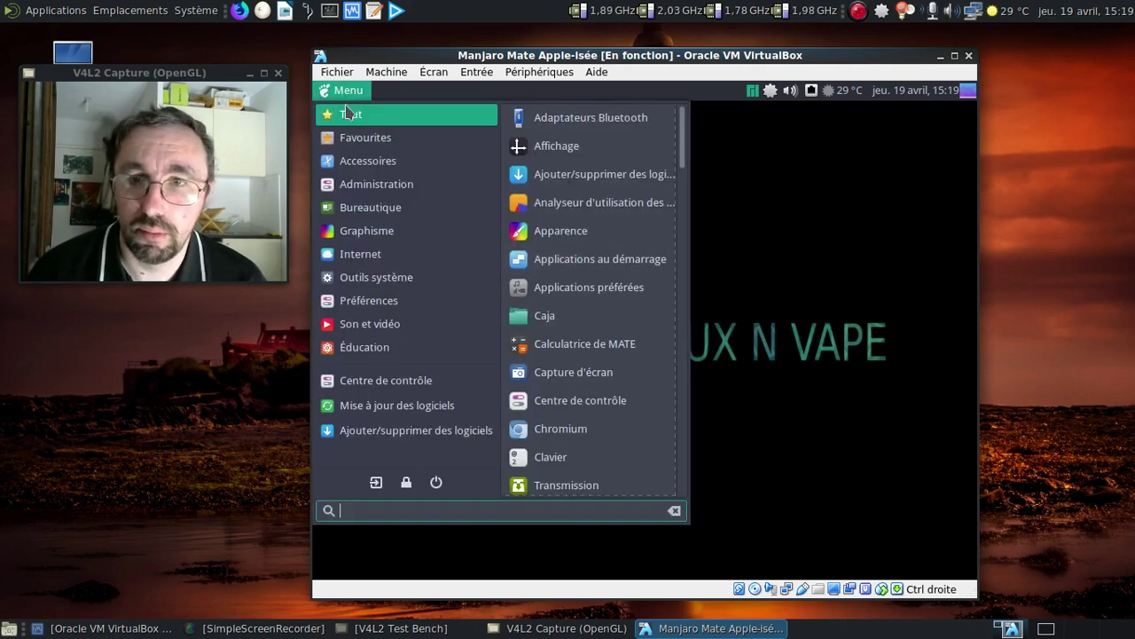
click(376, 482)
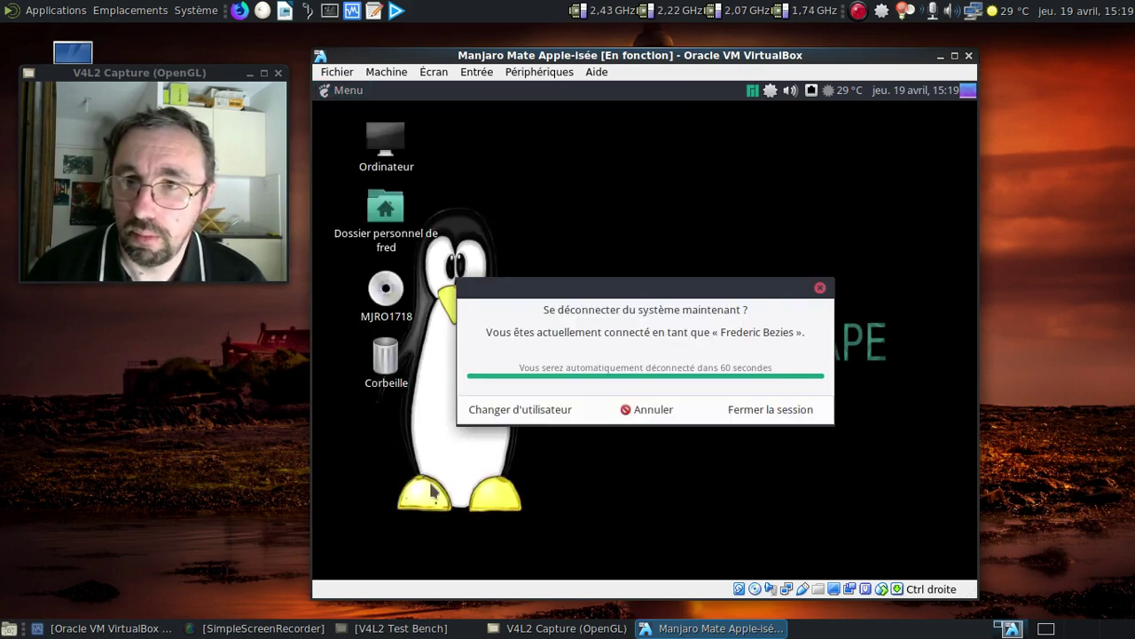
click(742, 413)
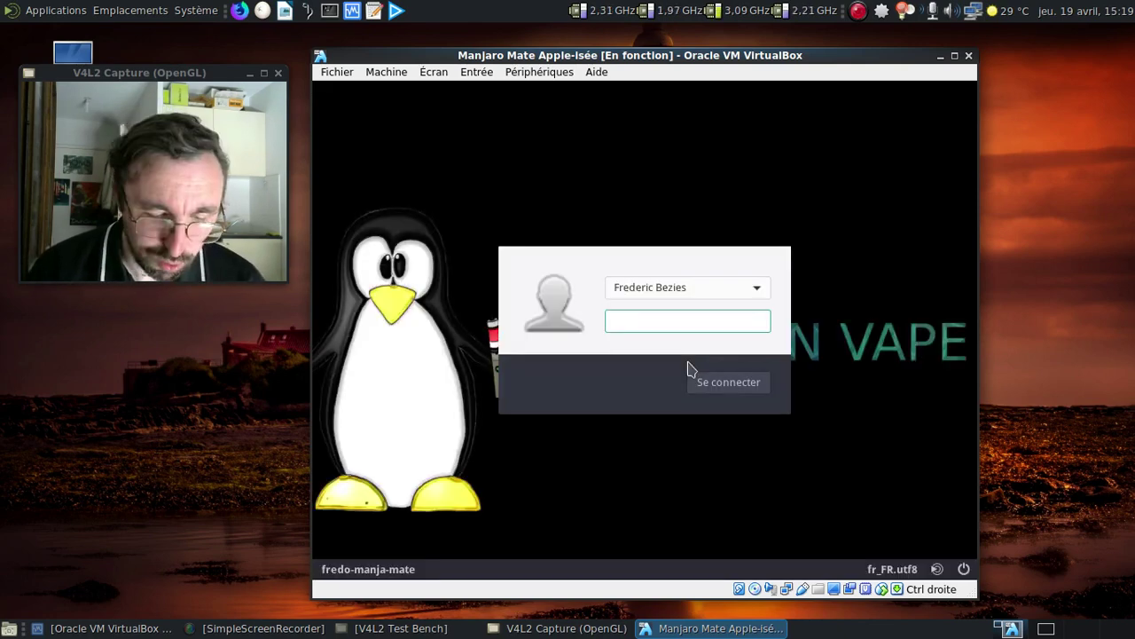
text(******)
key(Return)
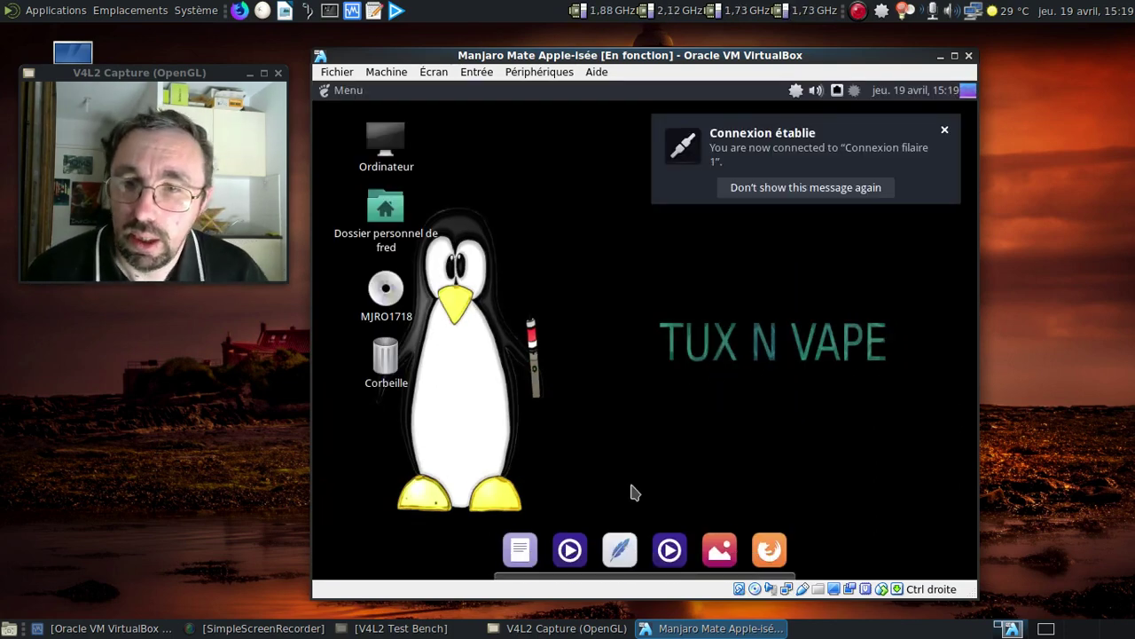
Step: Remove the first of the two media player launchers from the dock and dismiss the network connection notification
drag(569, 552, 391, 372)
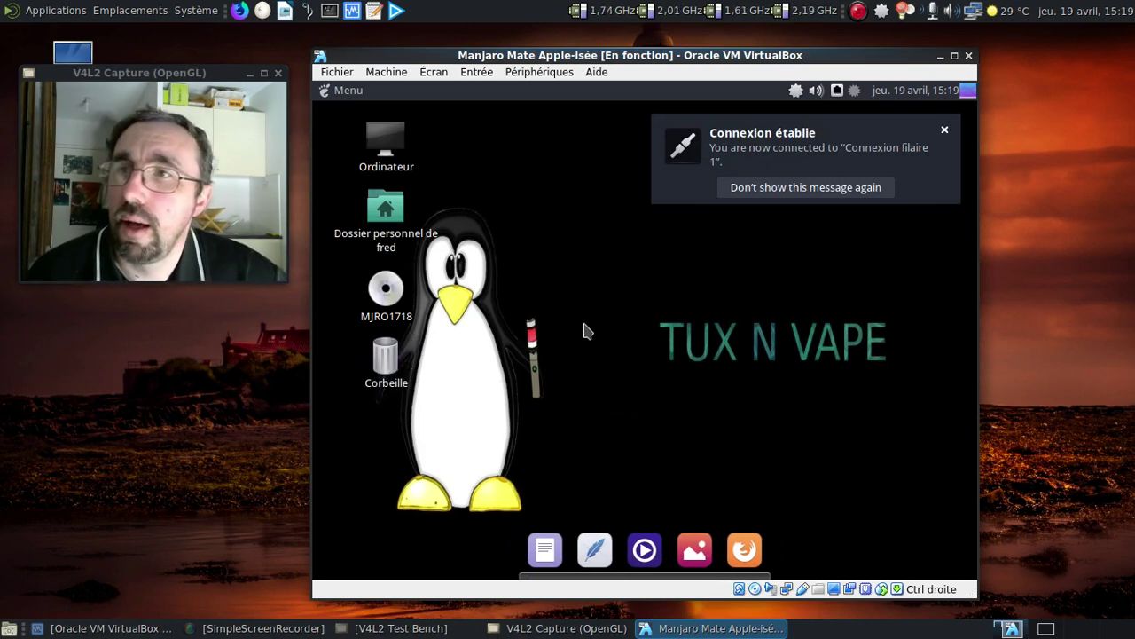
click(944, 130)
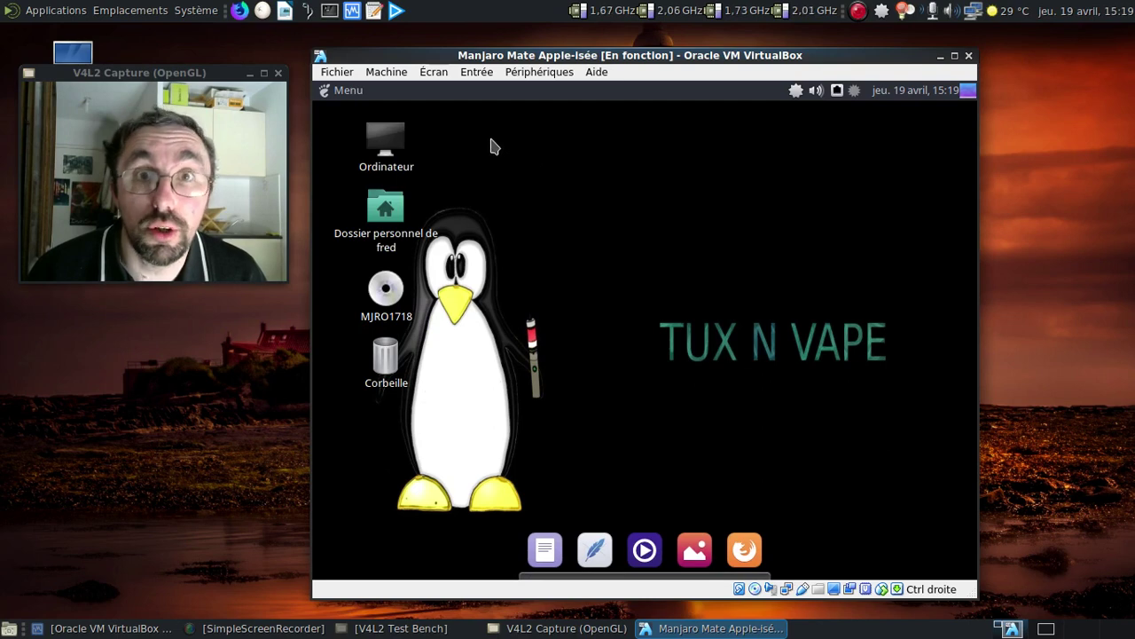
Step: Set the icon theme to elementary in the appearance preferences' theme customisation
click(345, 96)
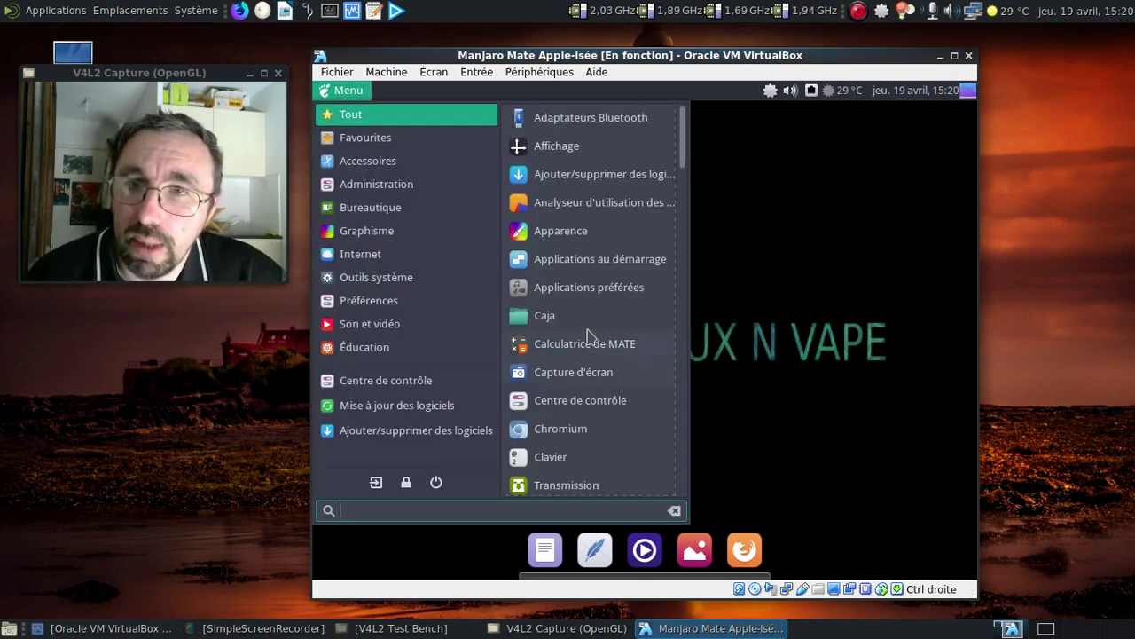
click(568, 231)
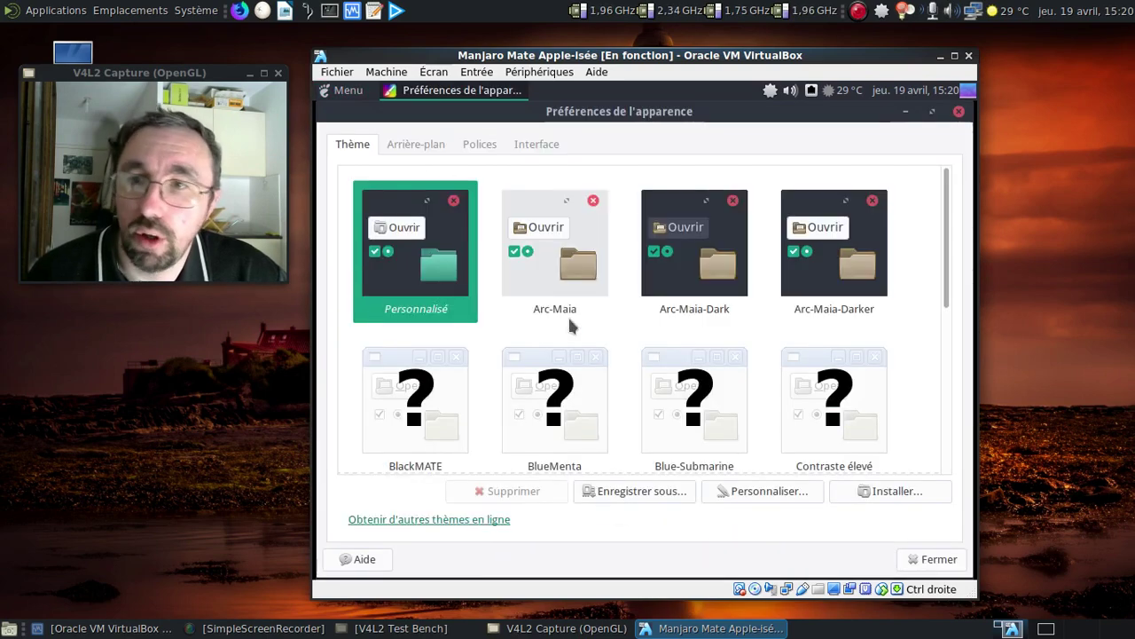
click(767, 490)
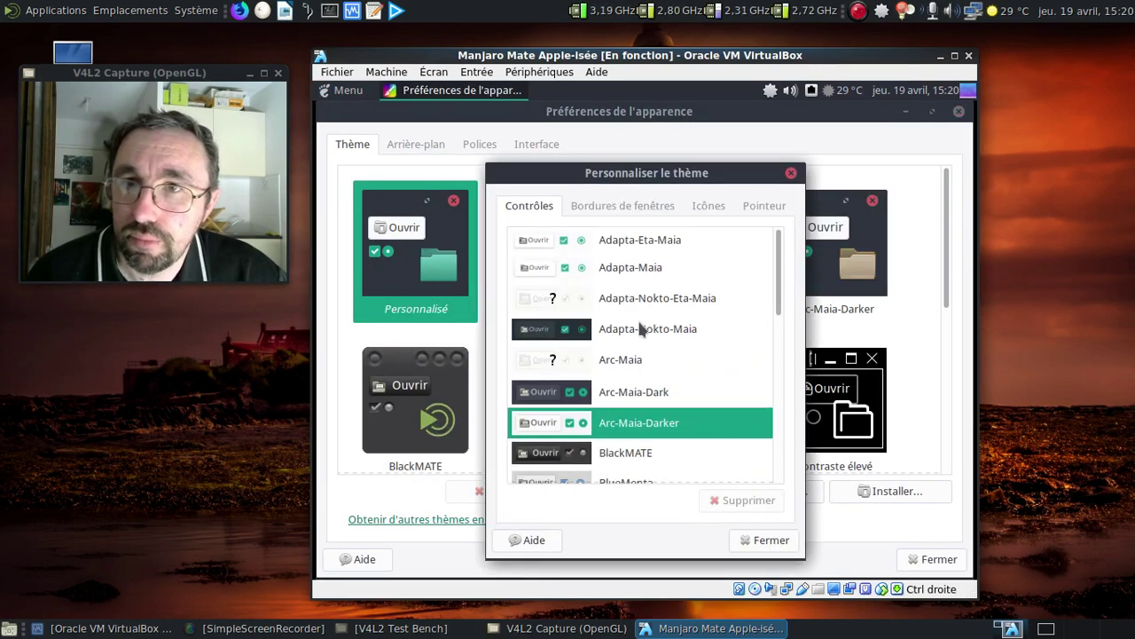
click(692, 210)
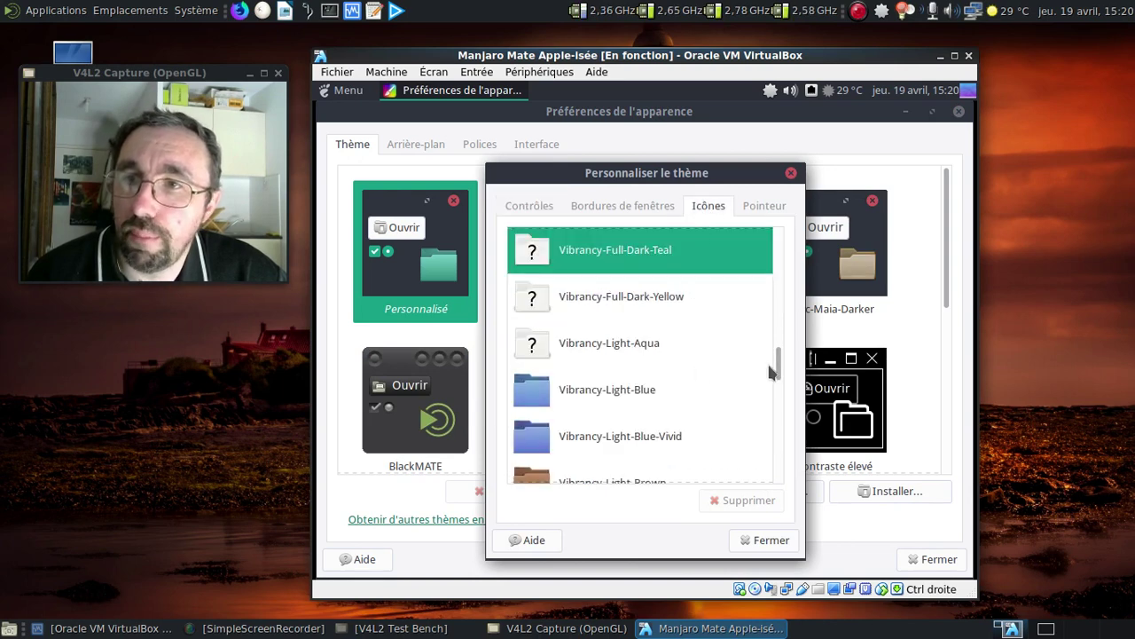
drag(780, 371, 763, 245)
click(618, 358)
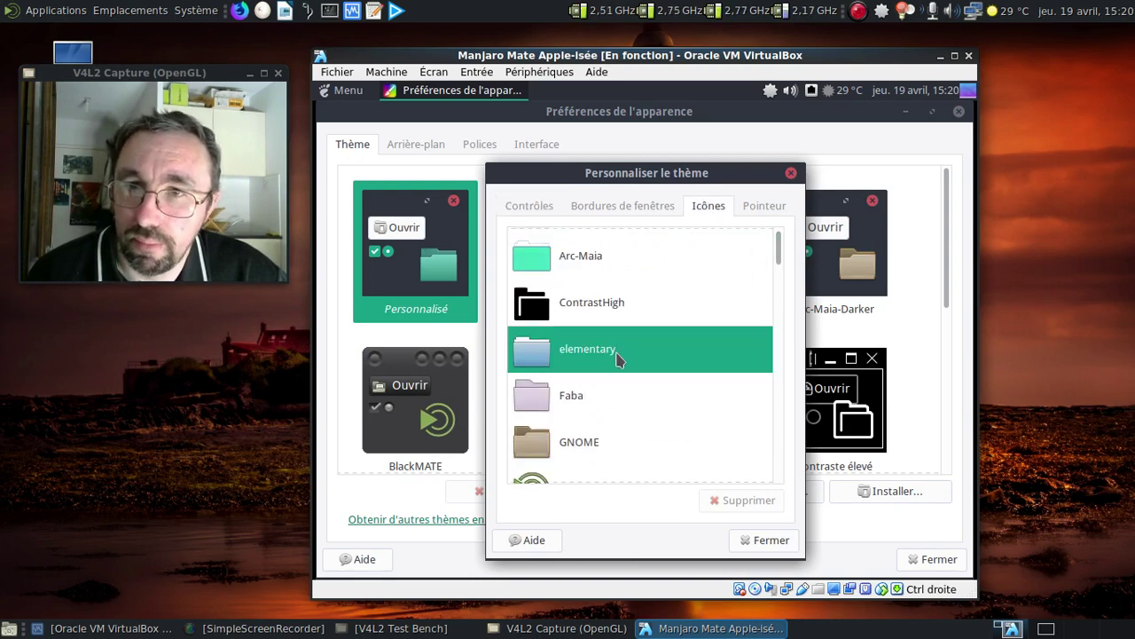
click(764, 540)
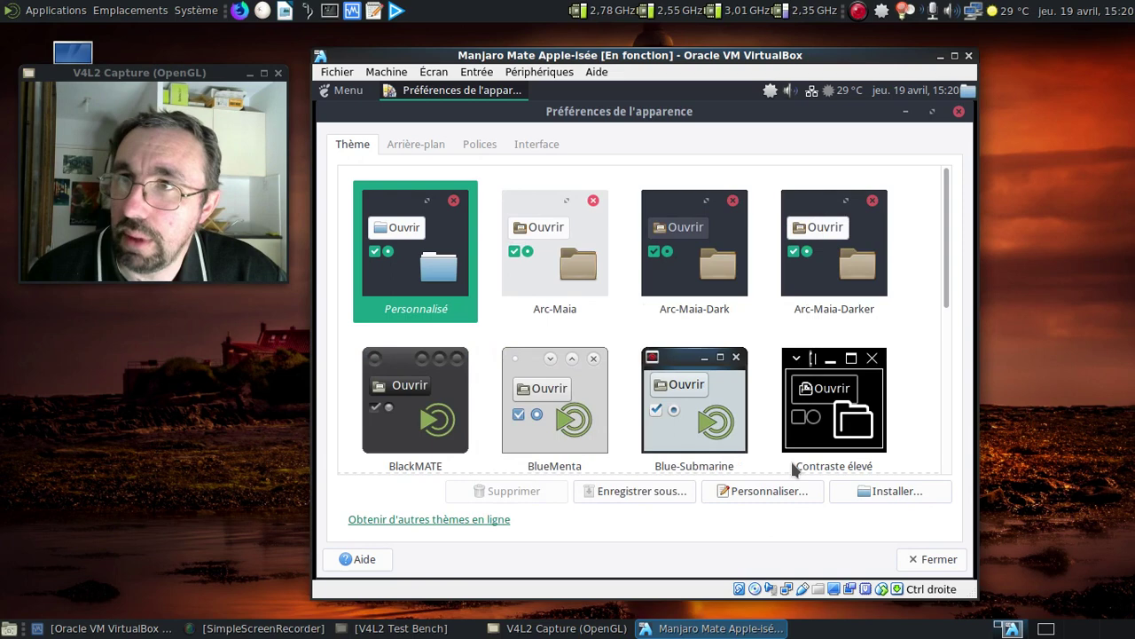
Step: Minimise the appearance preferences, examine the folder icons in the home folder and close it
click(906, 112)
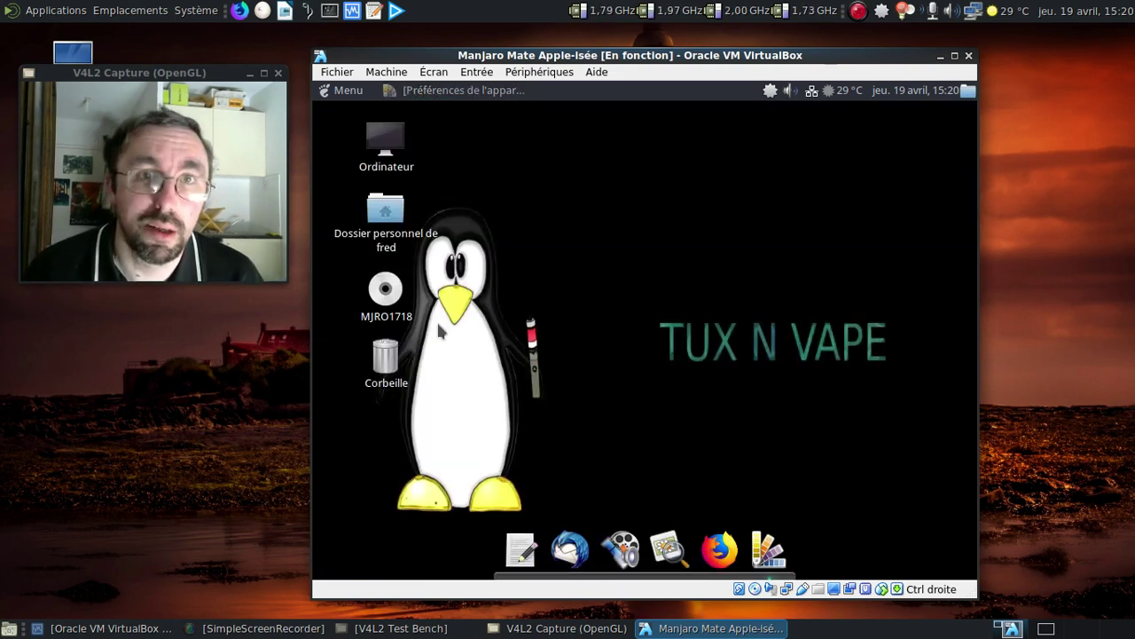
double_click(387, 220)
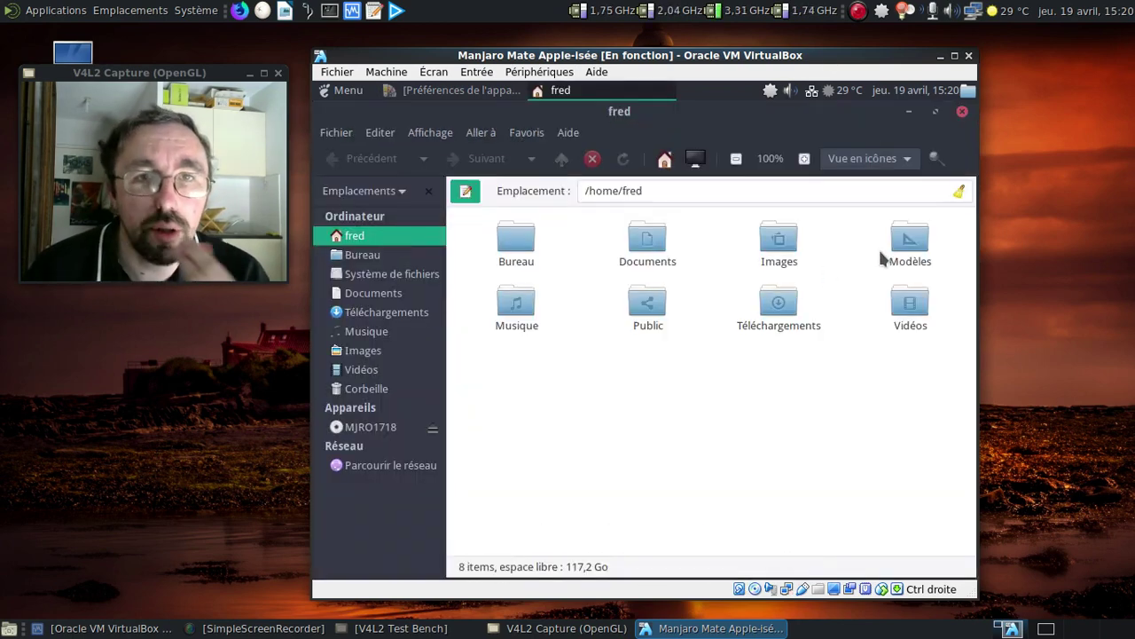
click(962, 112)
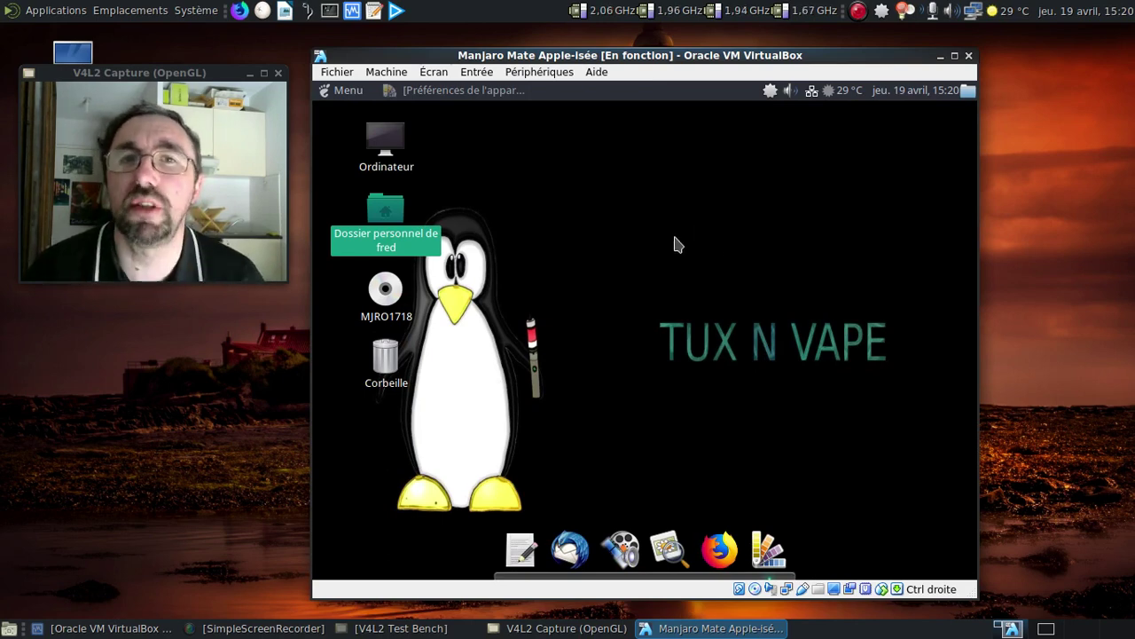
Step: Find the appearance preferences by searching for app and set the customised theme's controls to Arc-Maia
click(348, 92)
text(app)
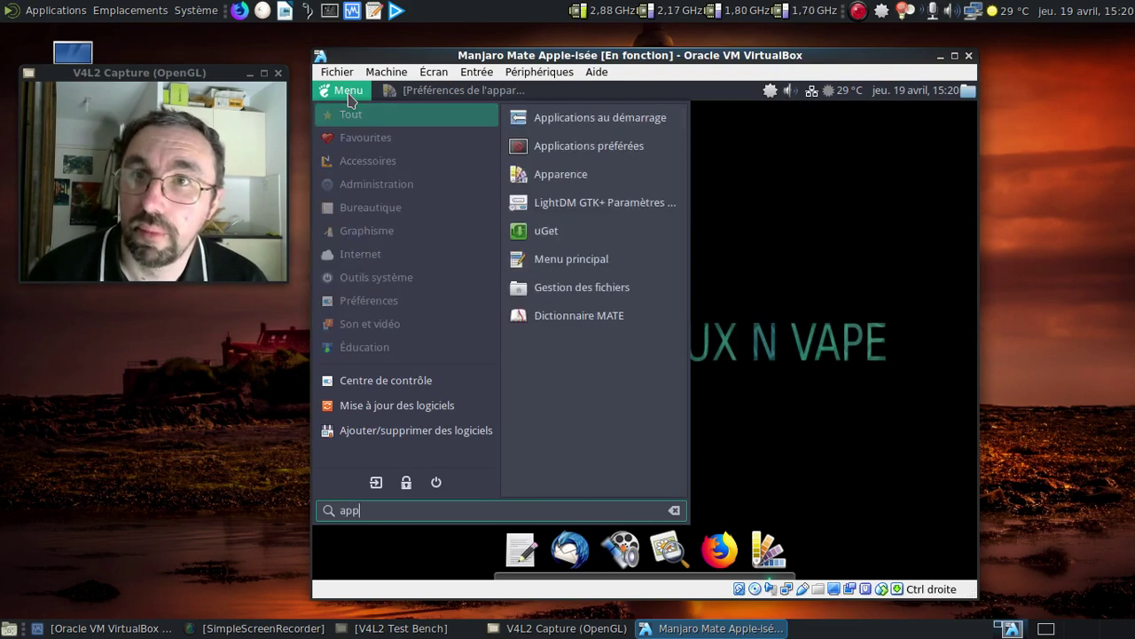
click(577, 175)
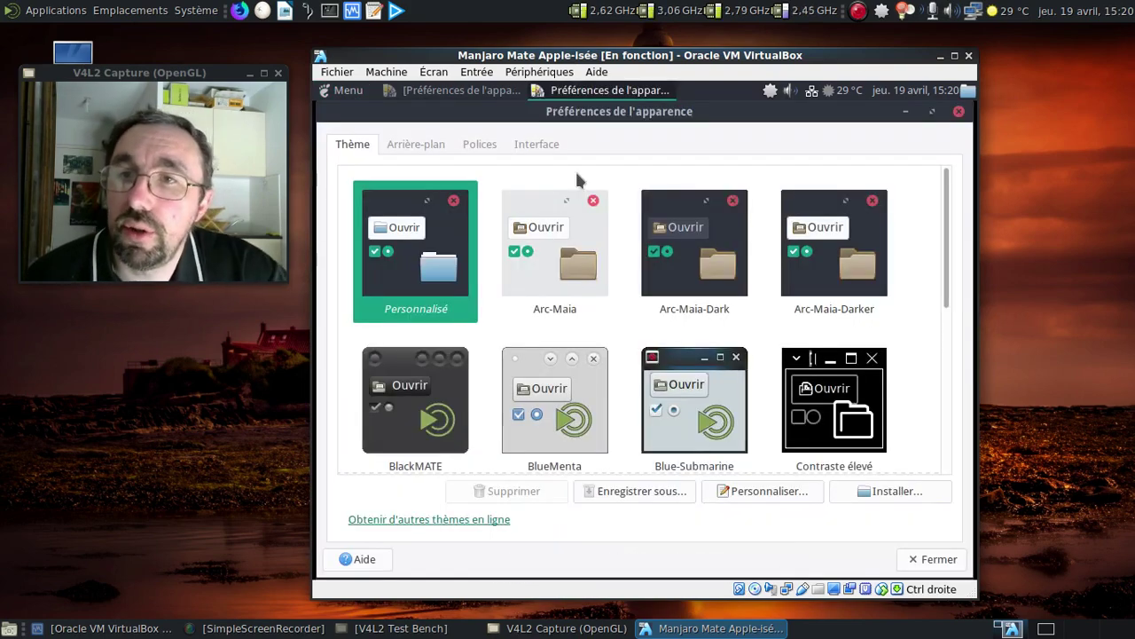
click(732, 495)
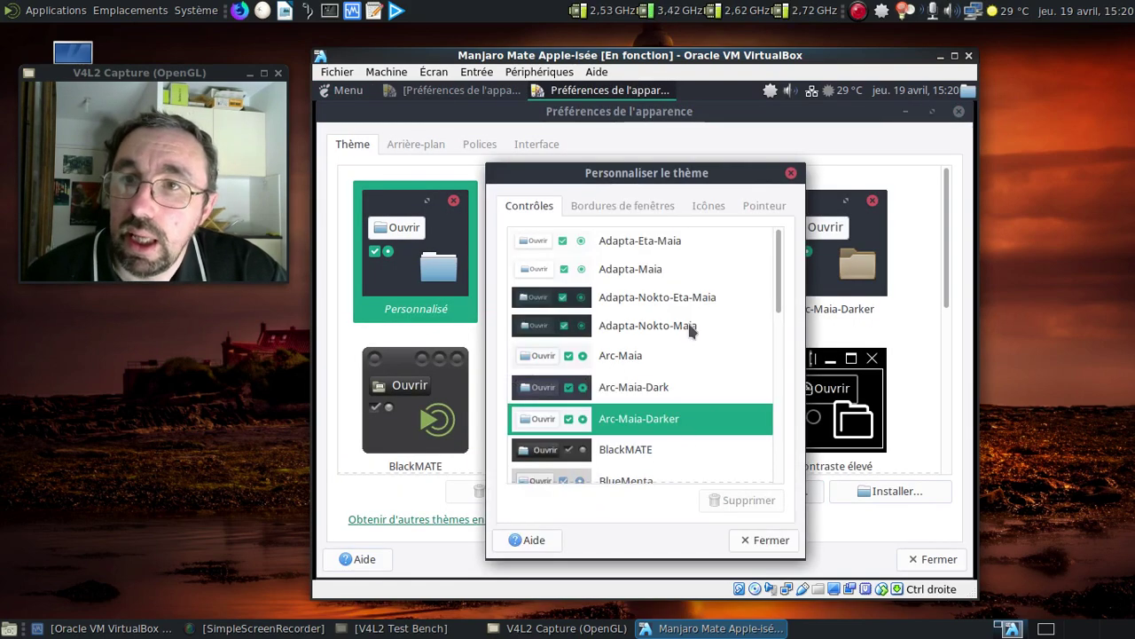
click(642, 358)
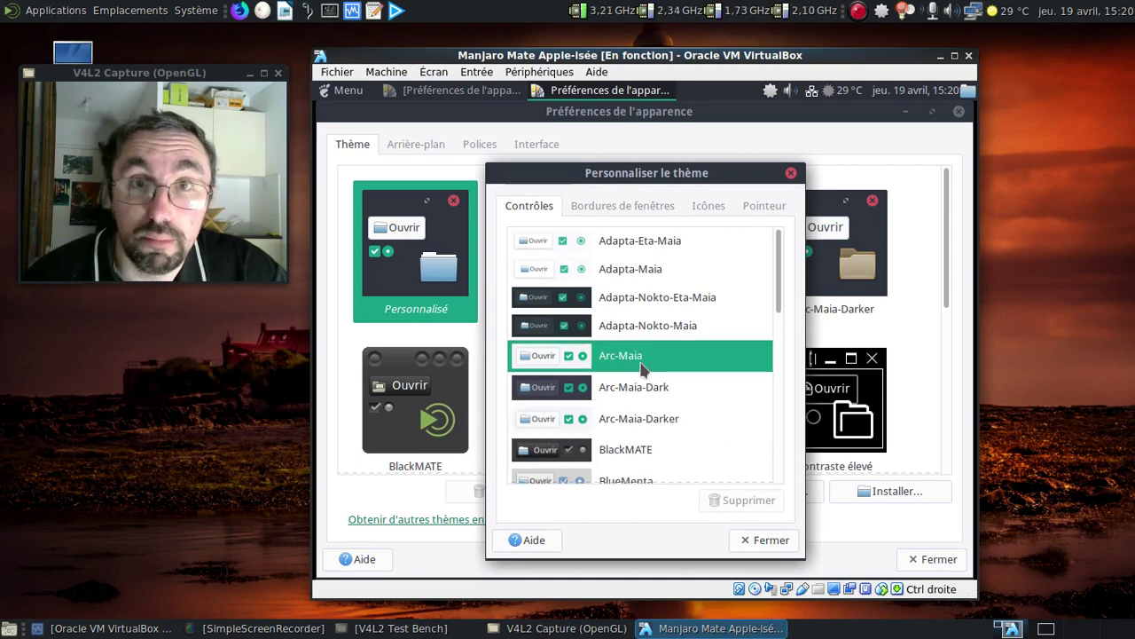
Step: Browse the window border styles and set the window borders to BlueMenta
click(618, 210)
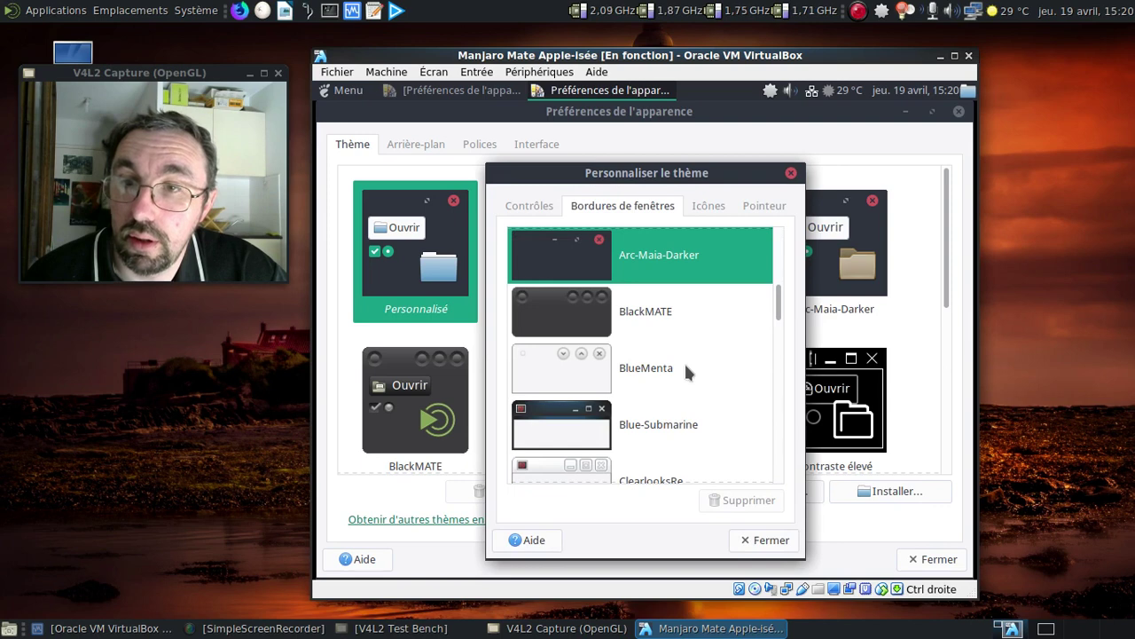
scroll(686, 371, down, 5)
scroll(686, 370, up, 2)
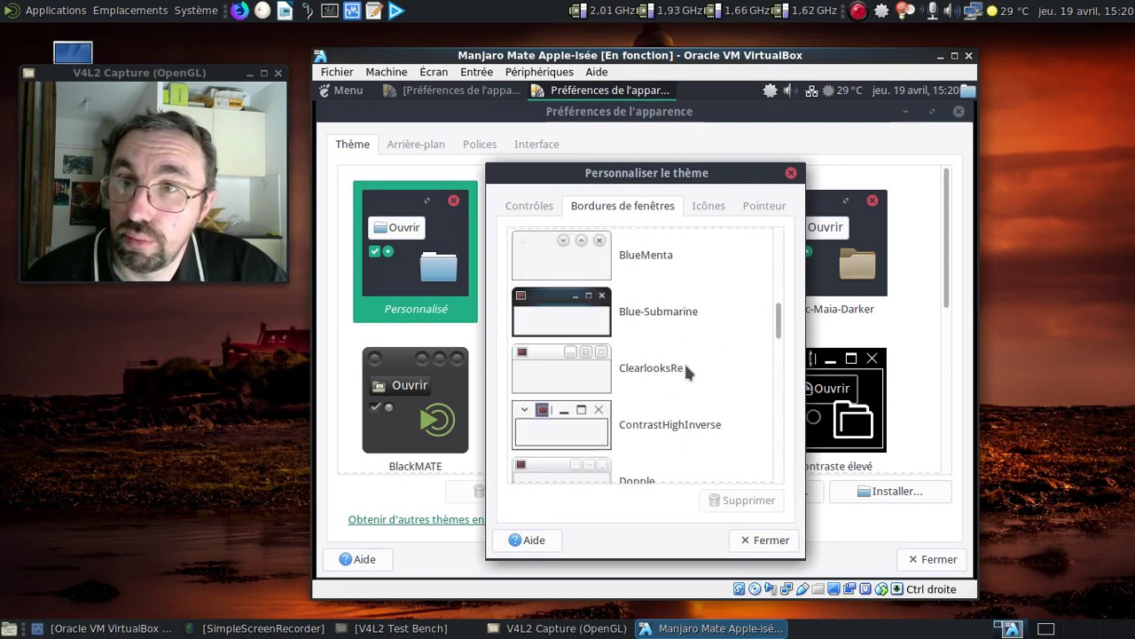
scroll(686, 371, down, 3)
scroll(683, 361, down, 5)
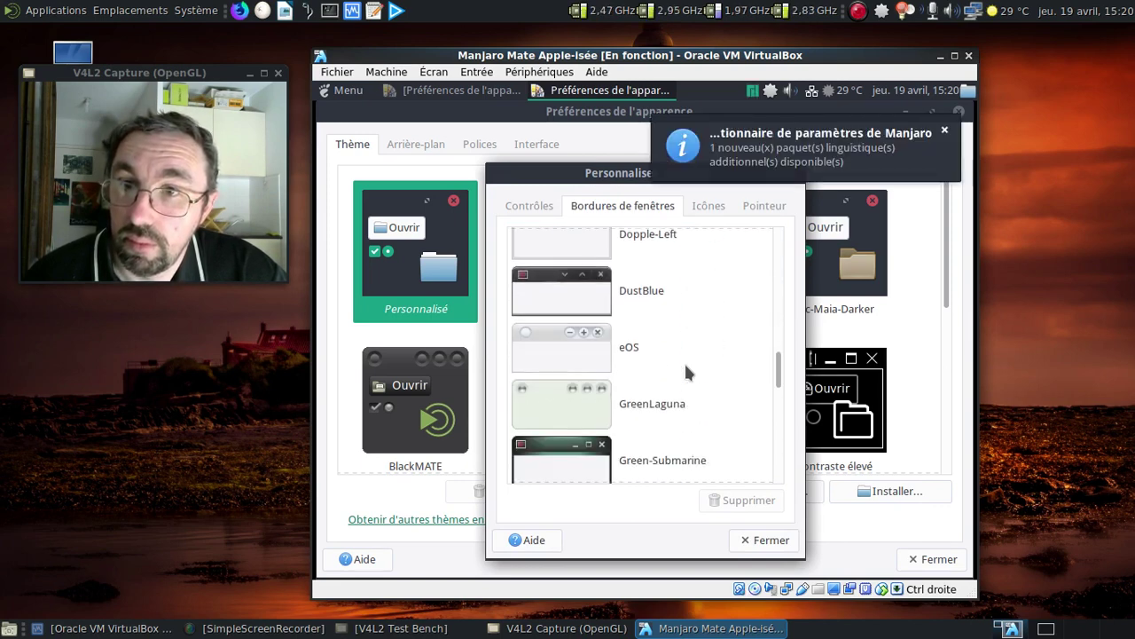
scroll(710, 315, down, 7)
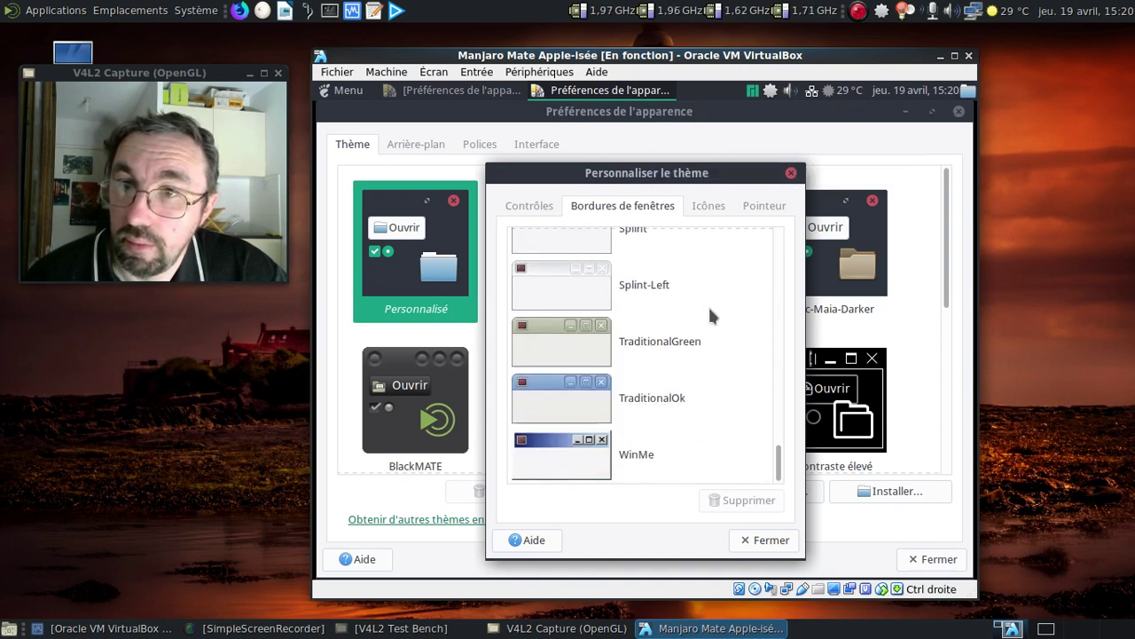
scroll(710, 315, up, 10)
scroll(710, 315, up, 5)
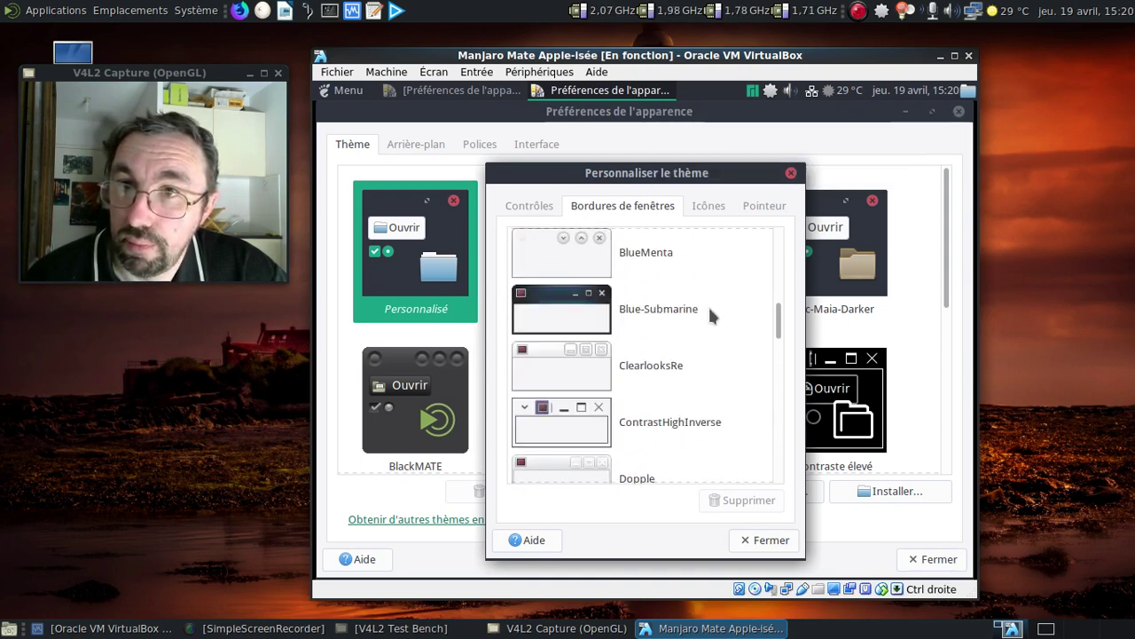
click(669, 355)
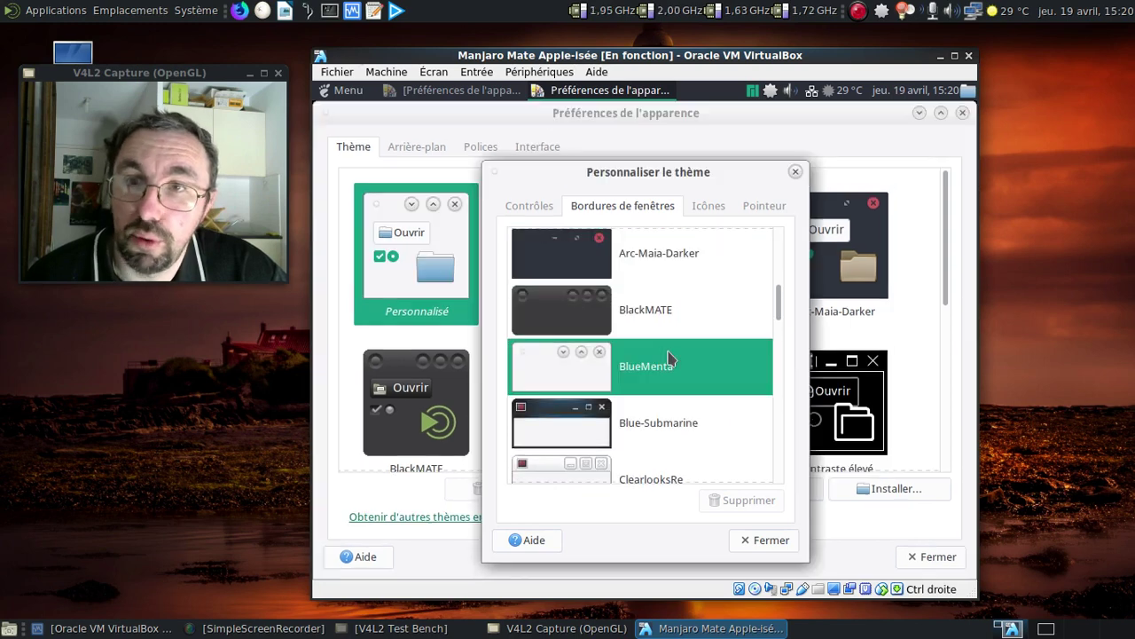
Step: Set the mouse pointer theme to Breeze Snow and close the theme customisation dialog
click(725, 204)
click(753, 209)
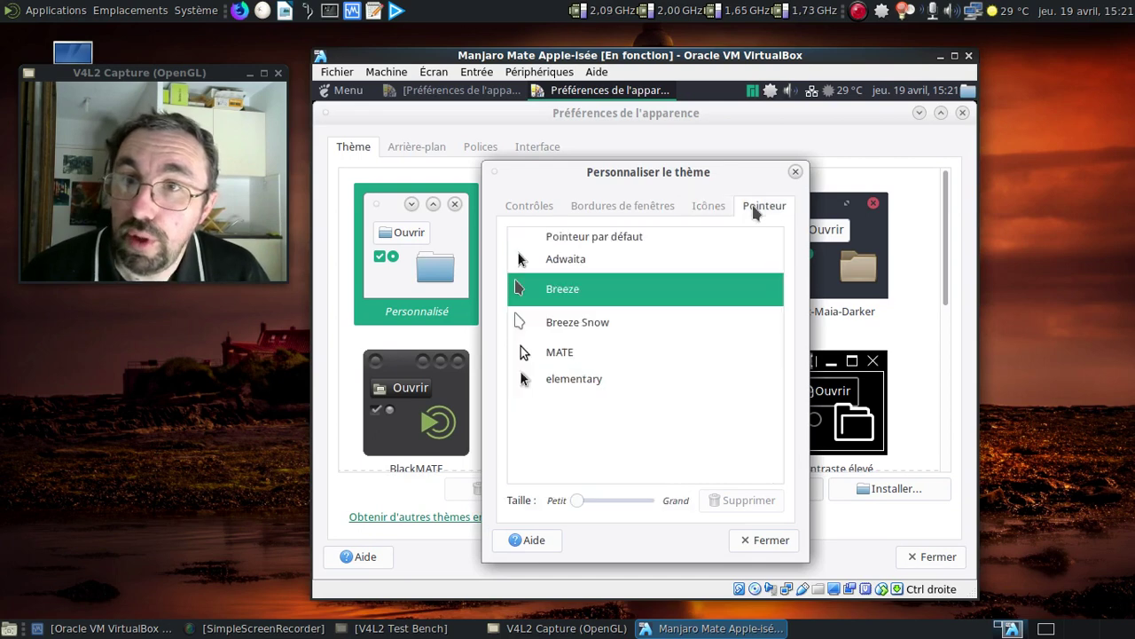
click(603, 324)
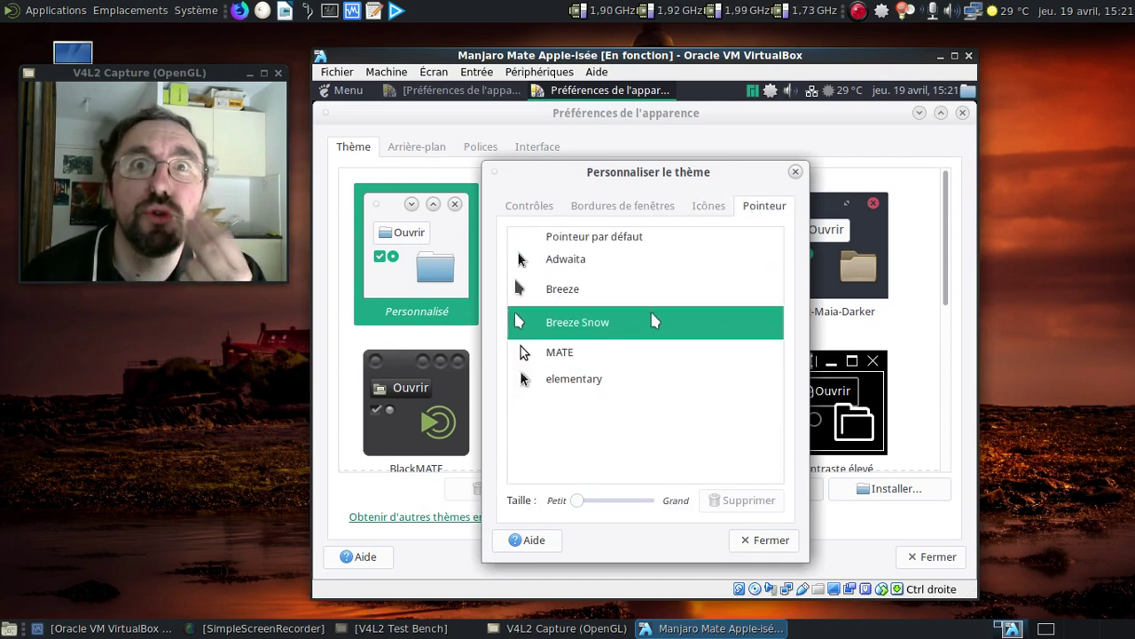
click(795, 172)
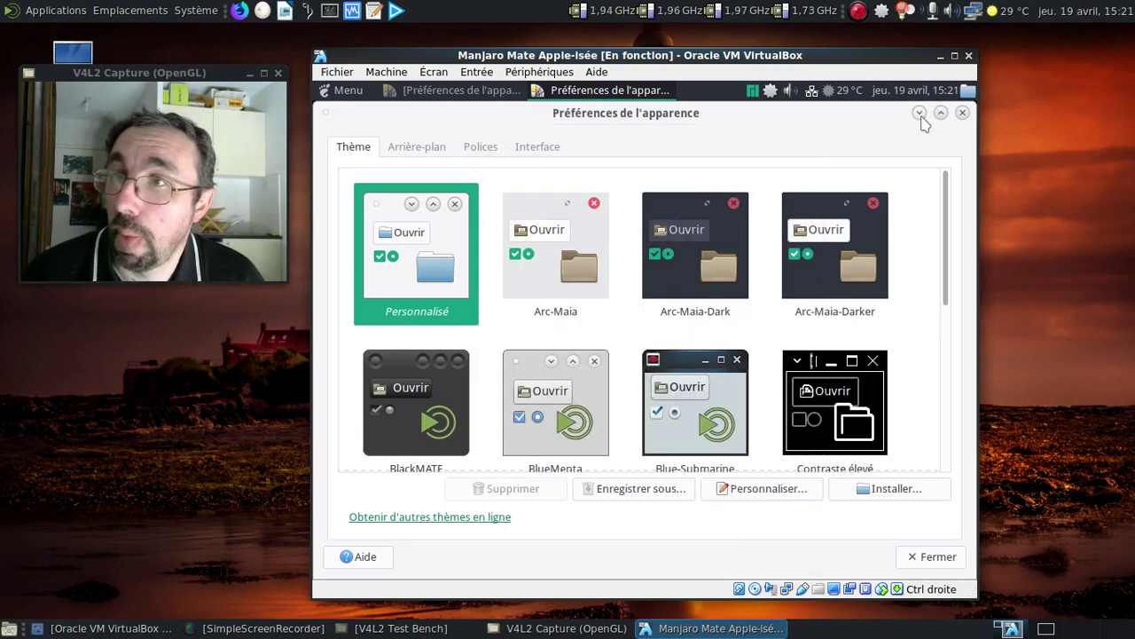
Step: Close the appearance preferences and open the home folder to examine how its window looks with the new theme, closing it again
click(961, 113)
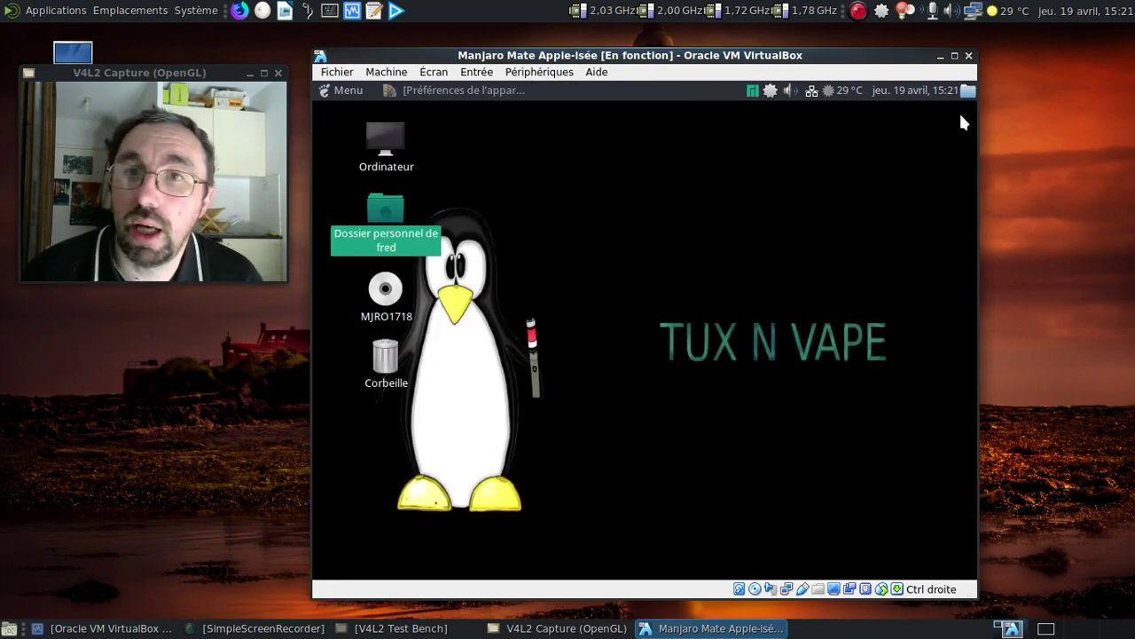
double_click(402, 246)
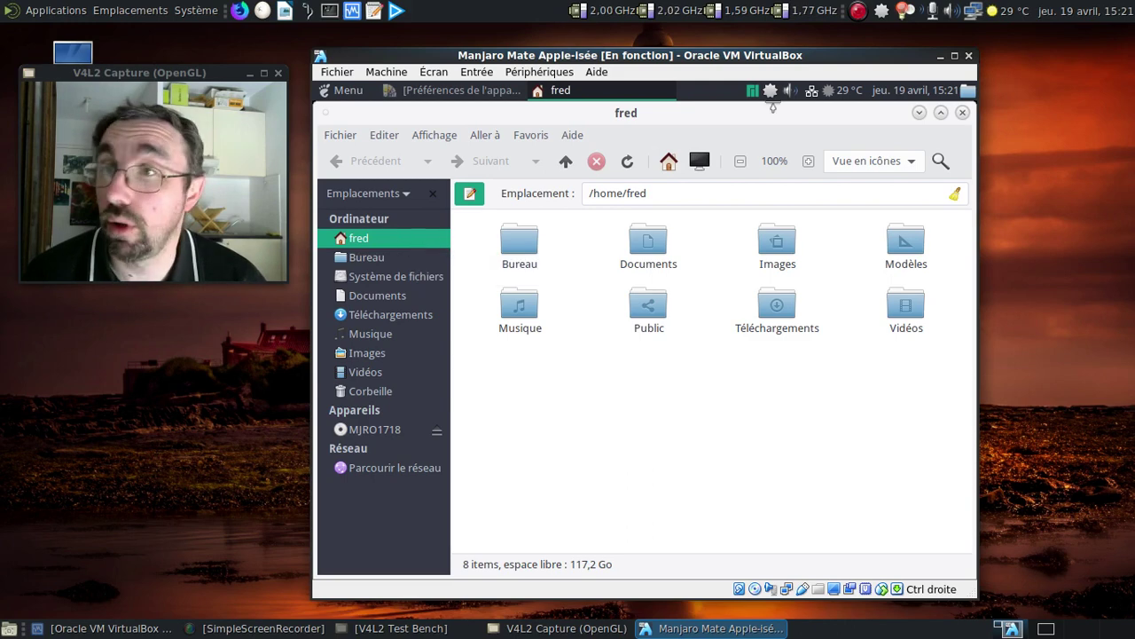
click(963, 112)
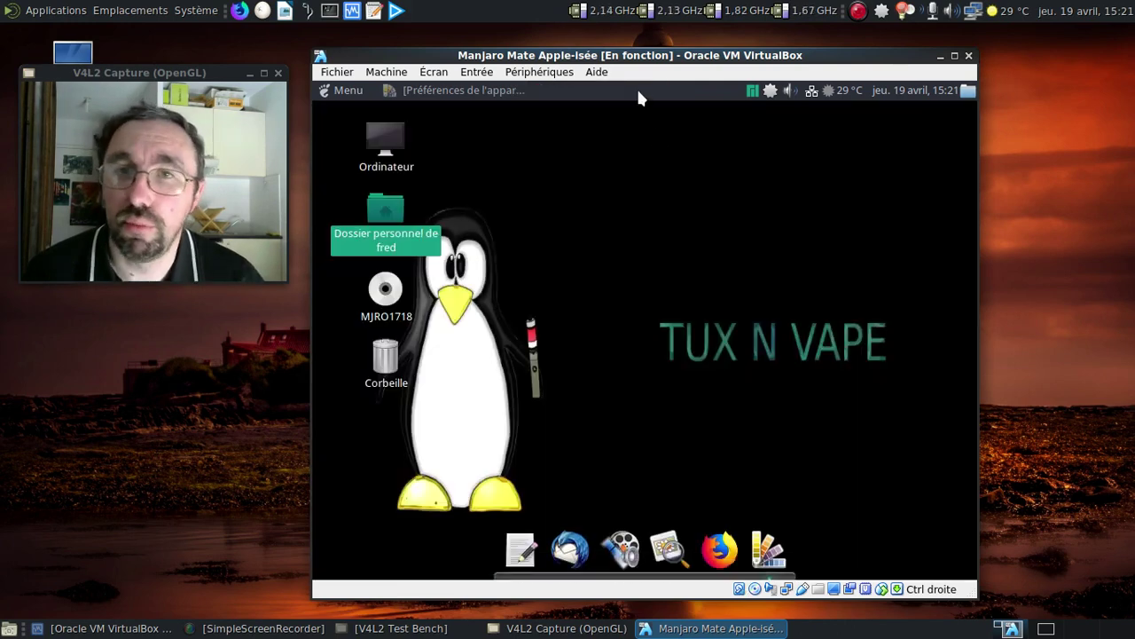
right_click(638, 91)
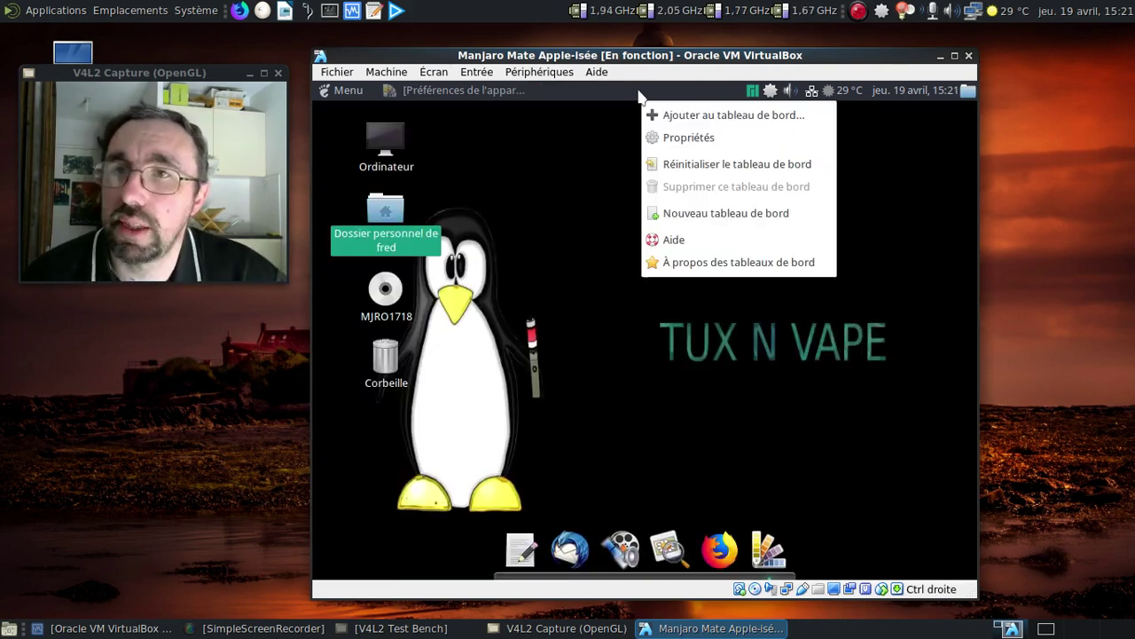
click(428, 245)
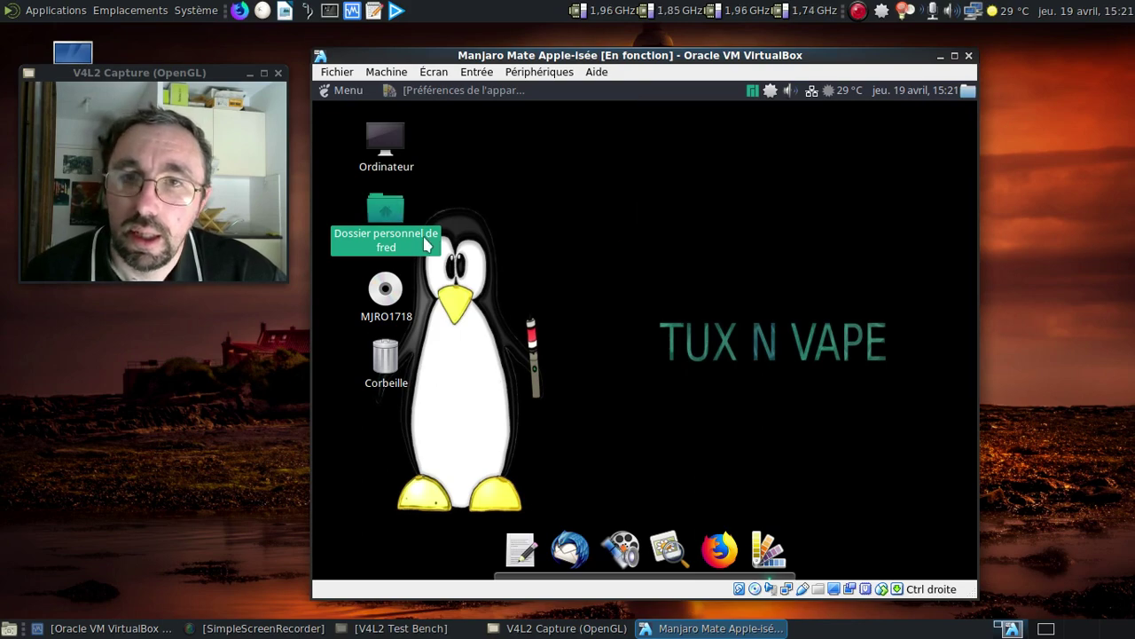
double_click(429, 244)
click(963, 112)
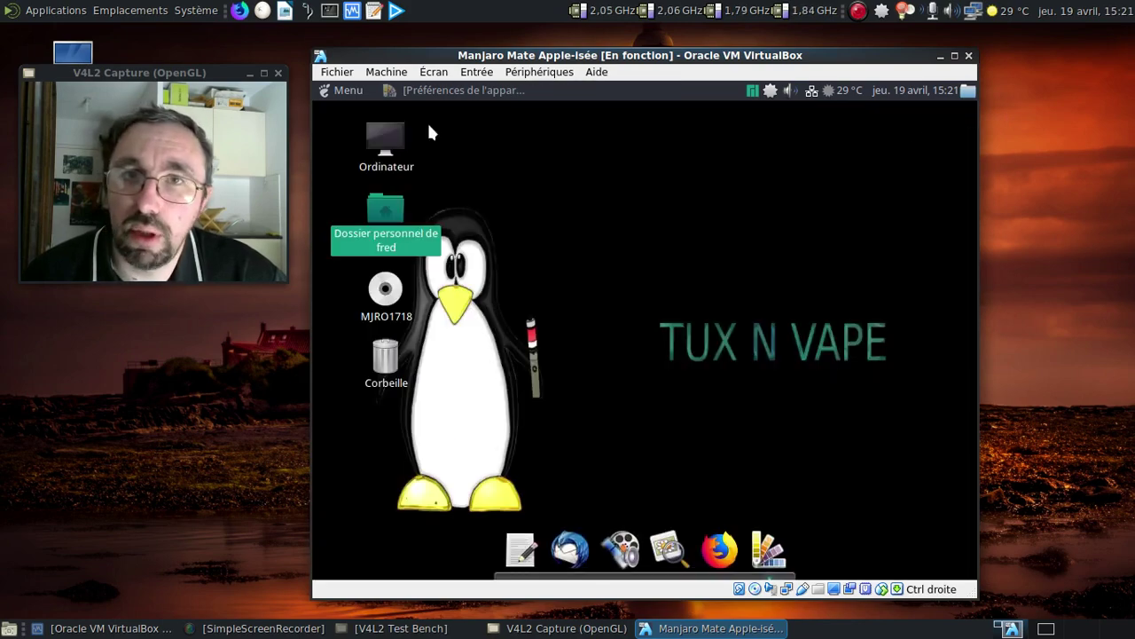
Step: Reopen the appearance preferences and set the customised theme's window borders to ClearlooksRe
click(349, 91)
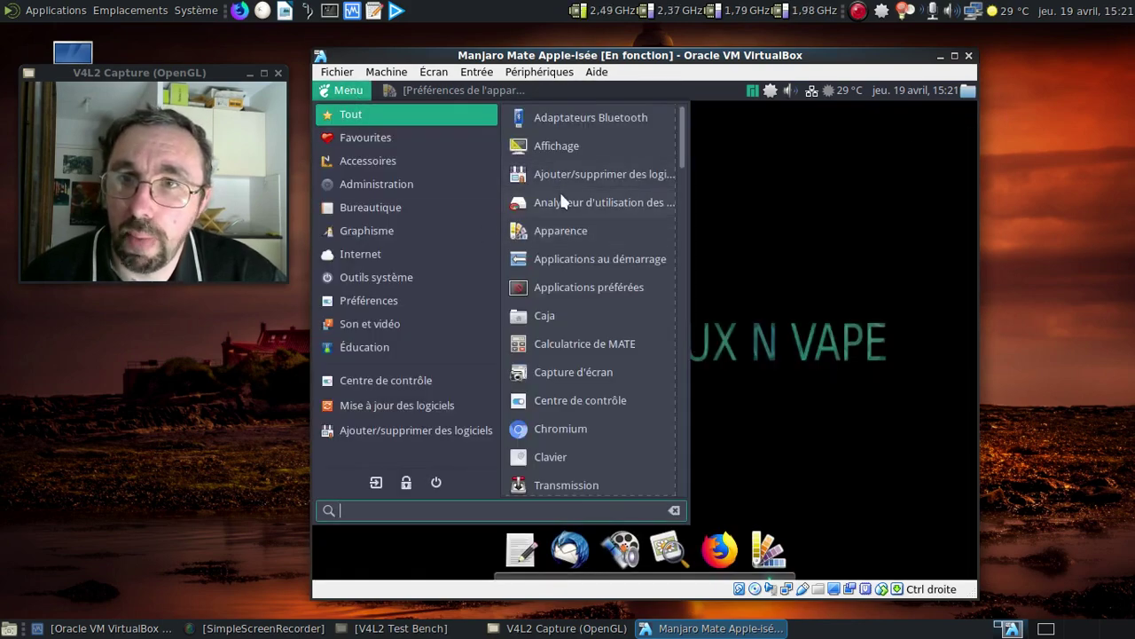
click(560, 232)
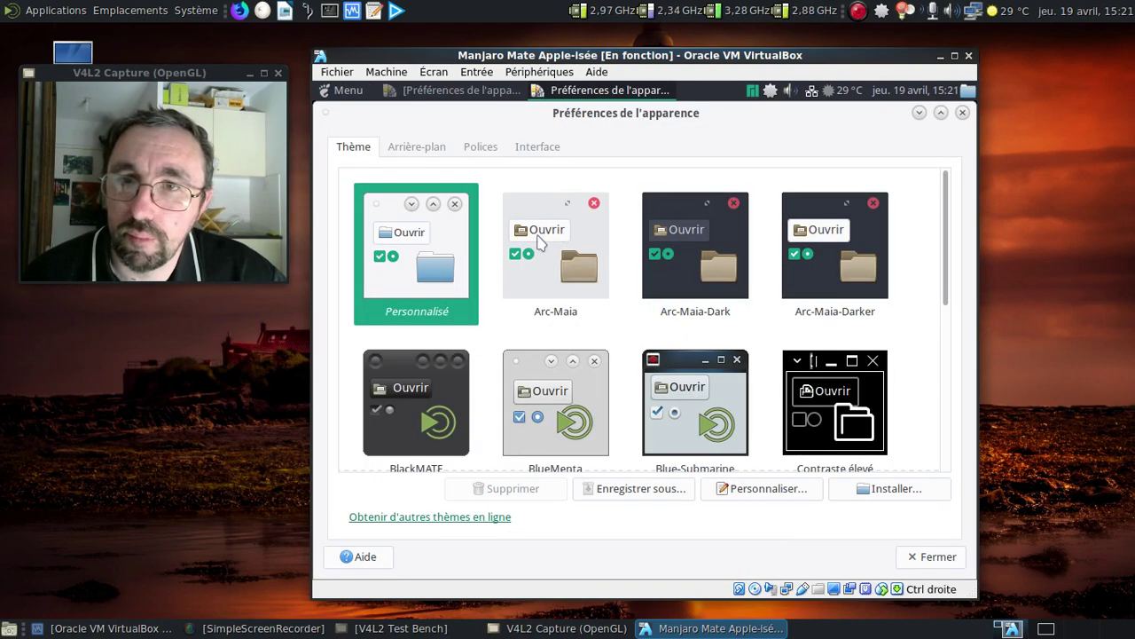
click(764, 491)
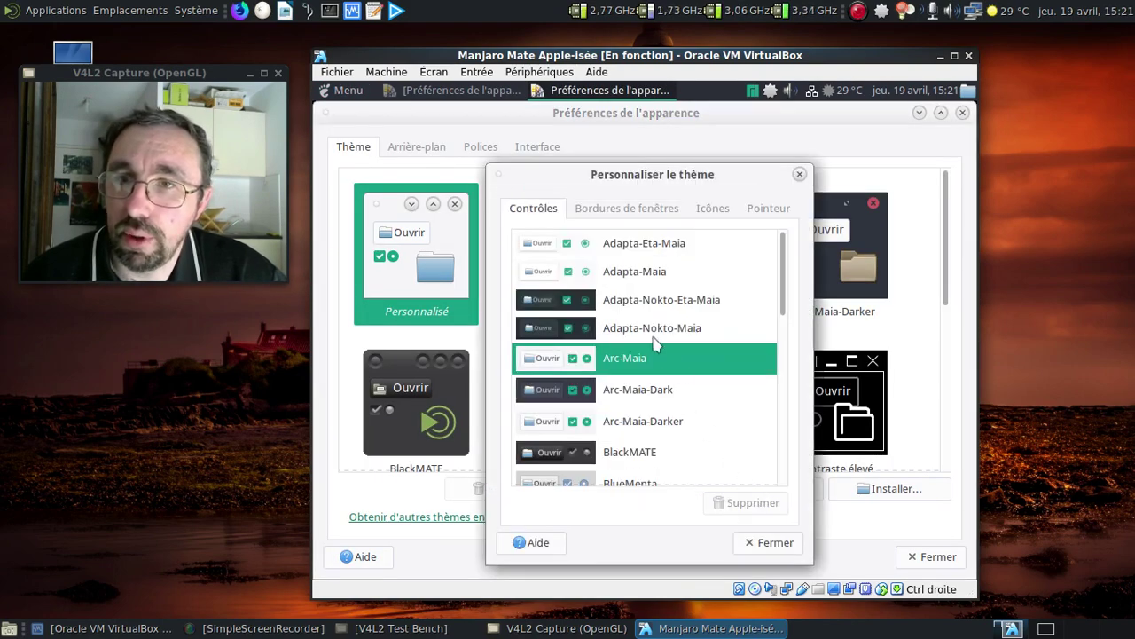
click(667, 208)
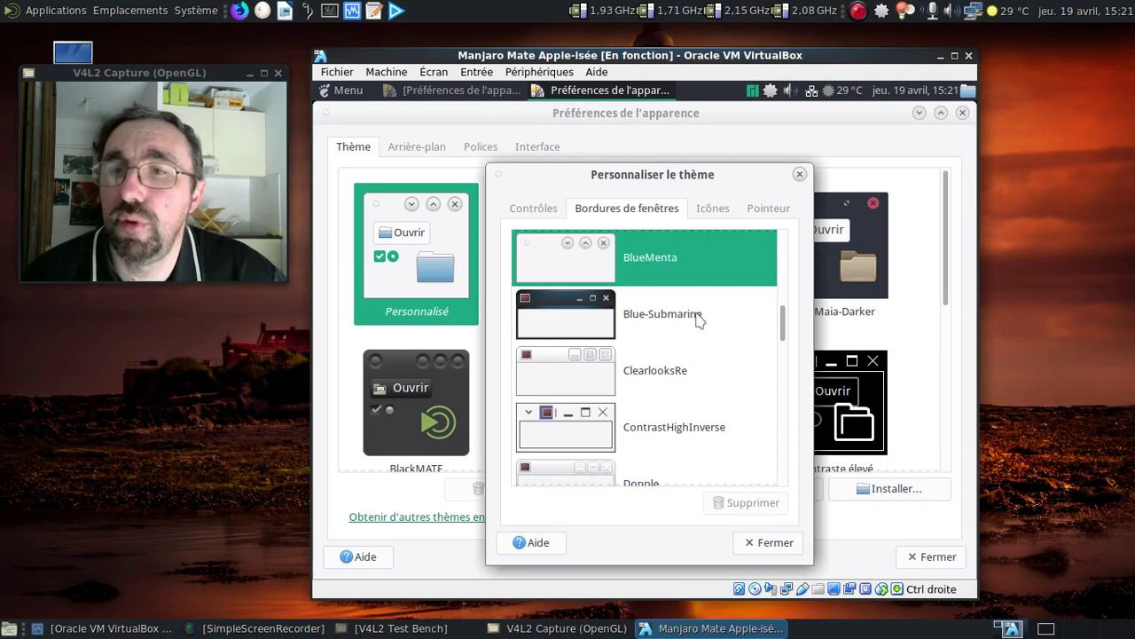
scroll(697, 319, down, 2)
scroll(697, 321, up, 1)
click(680, 351)
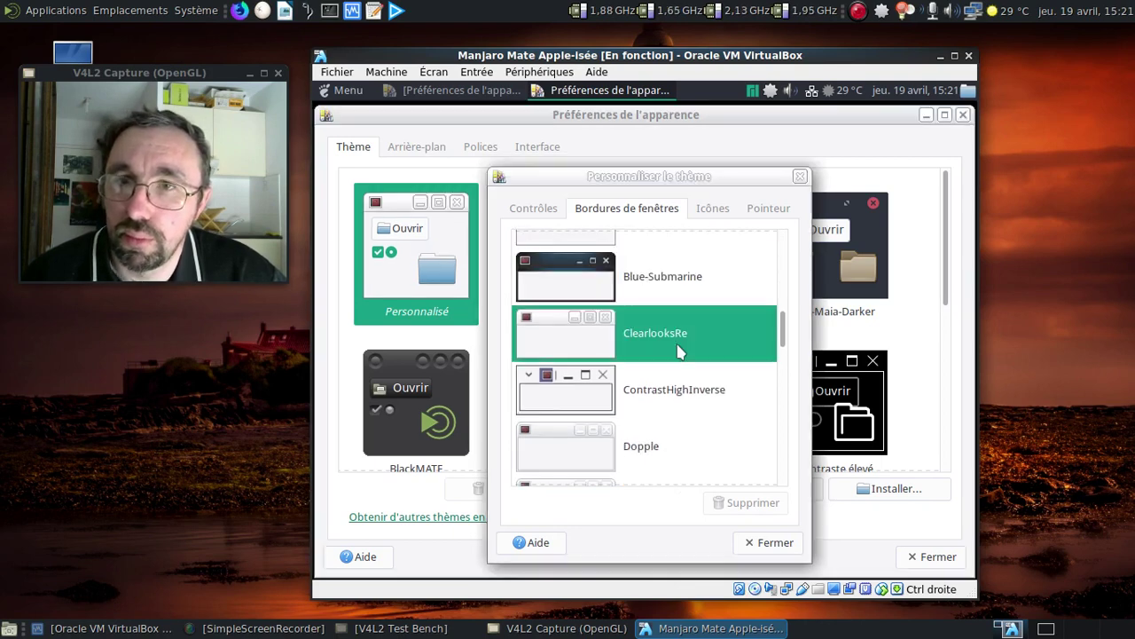
scroll(681, 319, up, 2)
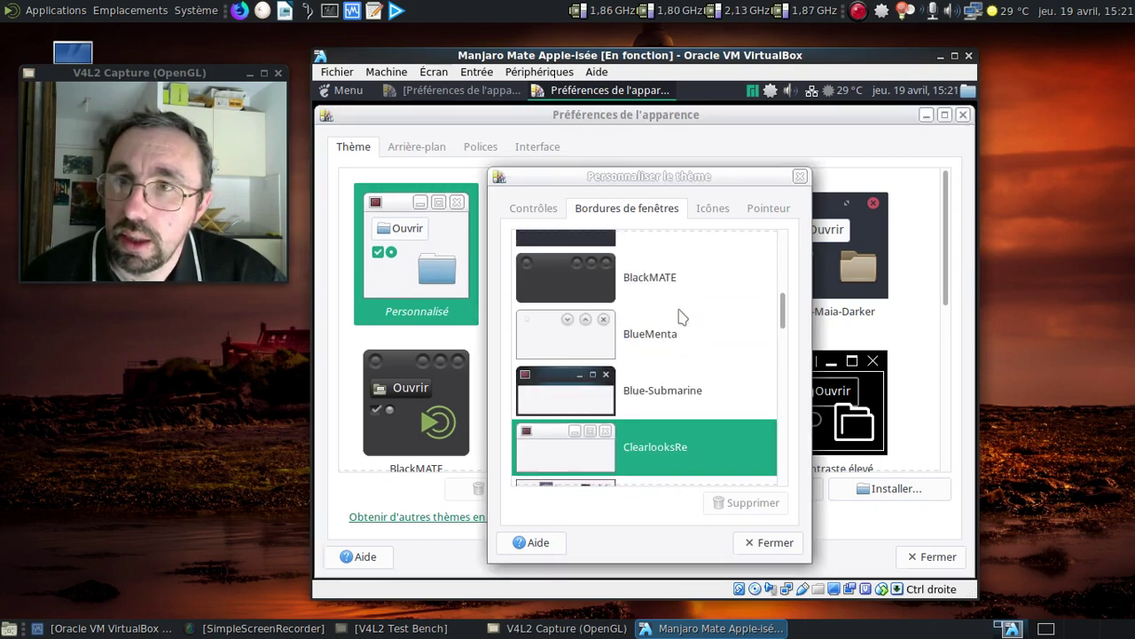
Step: Set the customised theme's controls to Clearlooks and close the theme customisation and appearance preferences
click(533, 211)
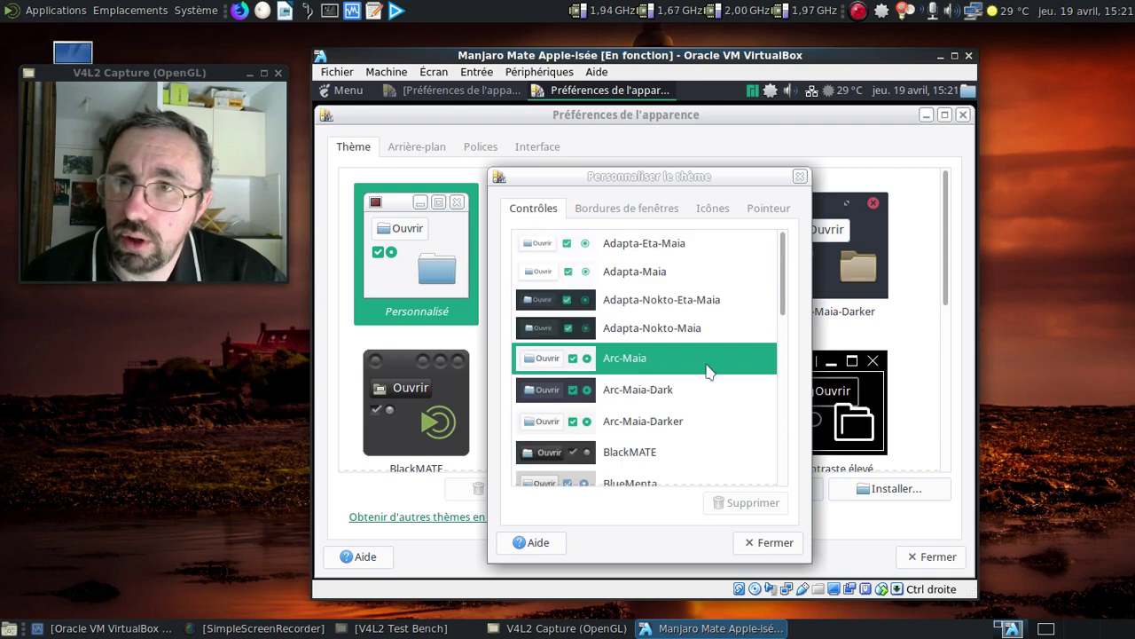
scroll(707, 371, down, 3)
scroll(710, 370, down, 1)
click(648, 417)
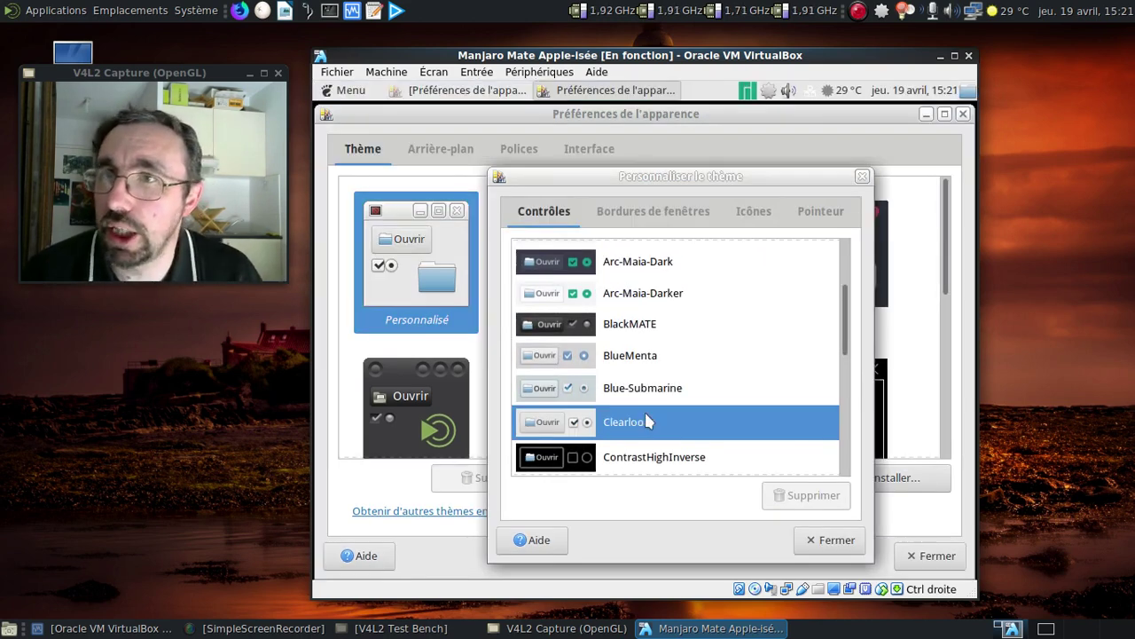
click(829, 541)
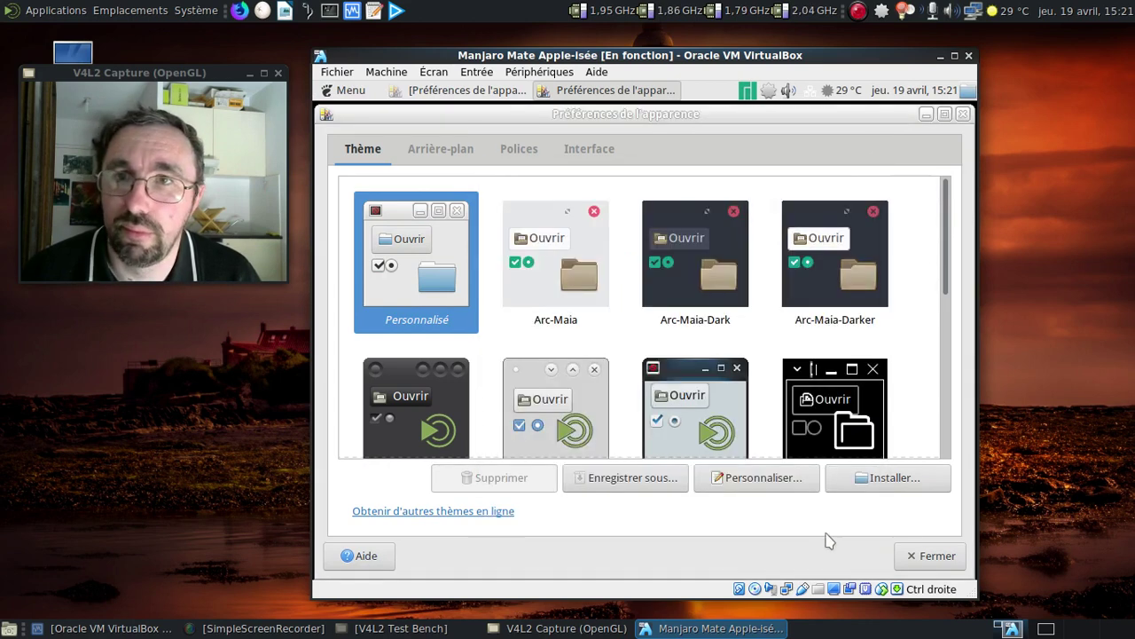
click(964, 116)
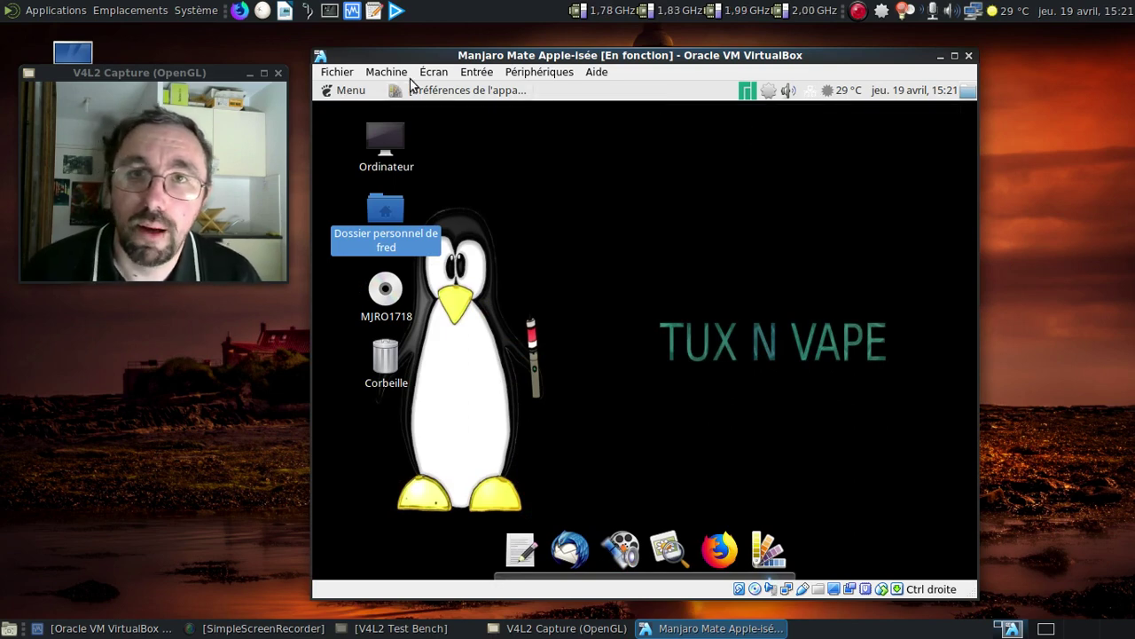
Step: Find MATE Tweak by searching for mate, set the window button position to À gauche and close the open windows
click(352, 96)
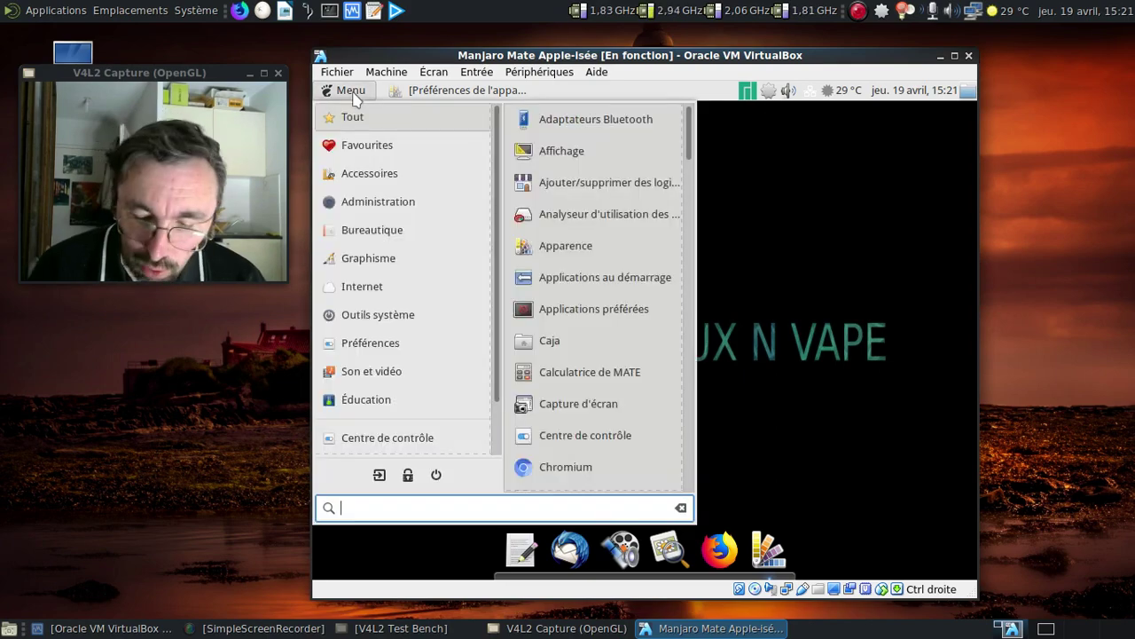
text(mate)
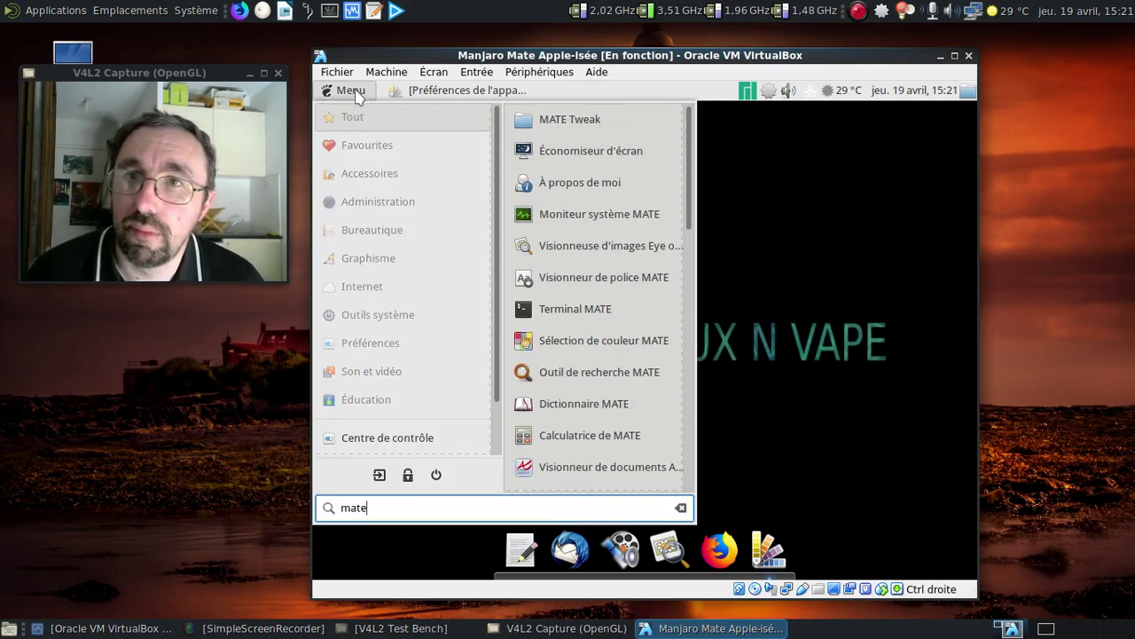
click(563, 115)
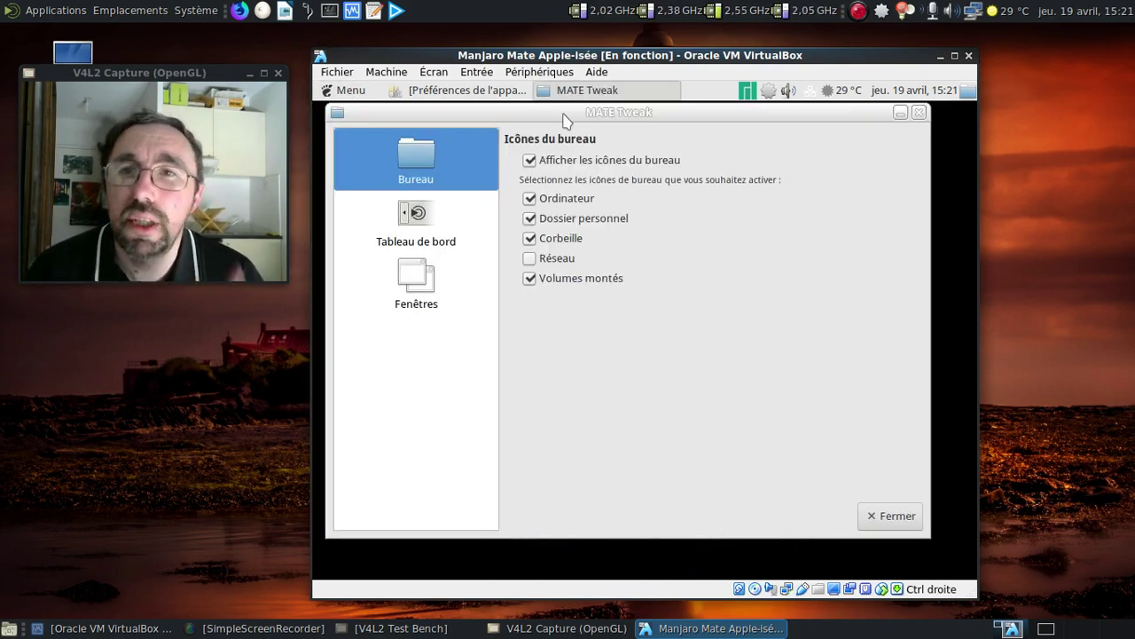
click(419, 229)
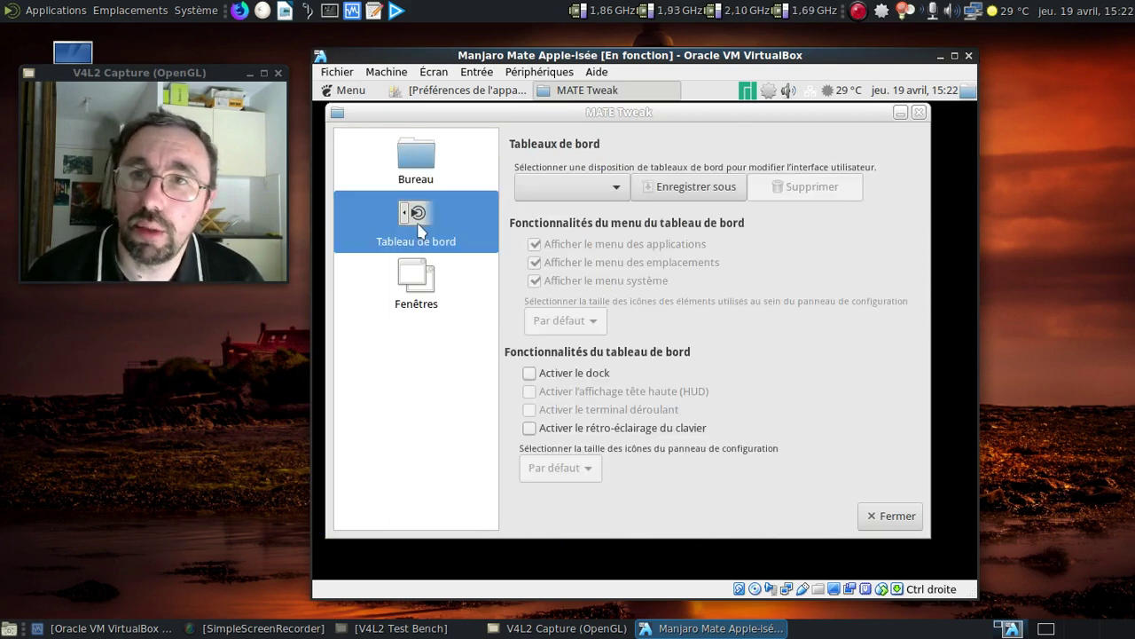
click(421, 286)
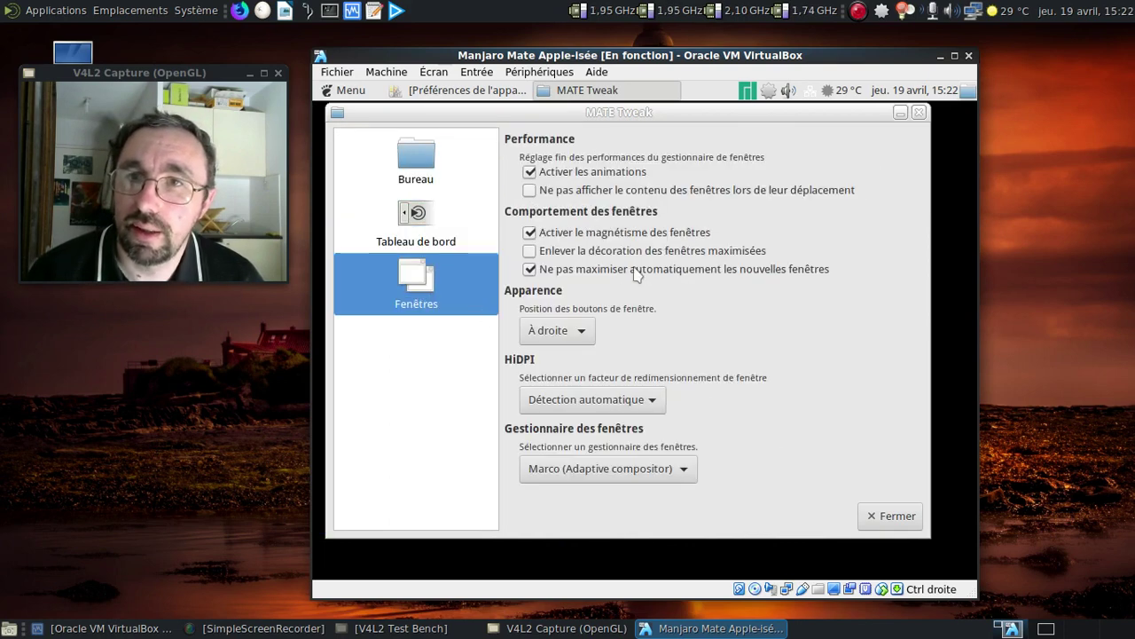
click(575, 339)
click(574, 356)
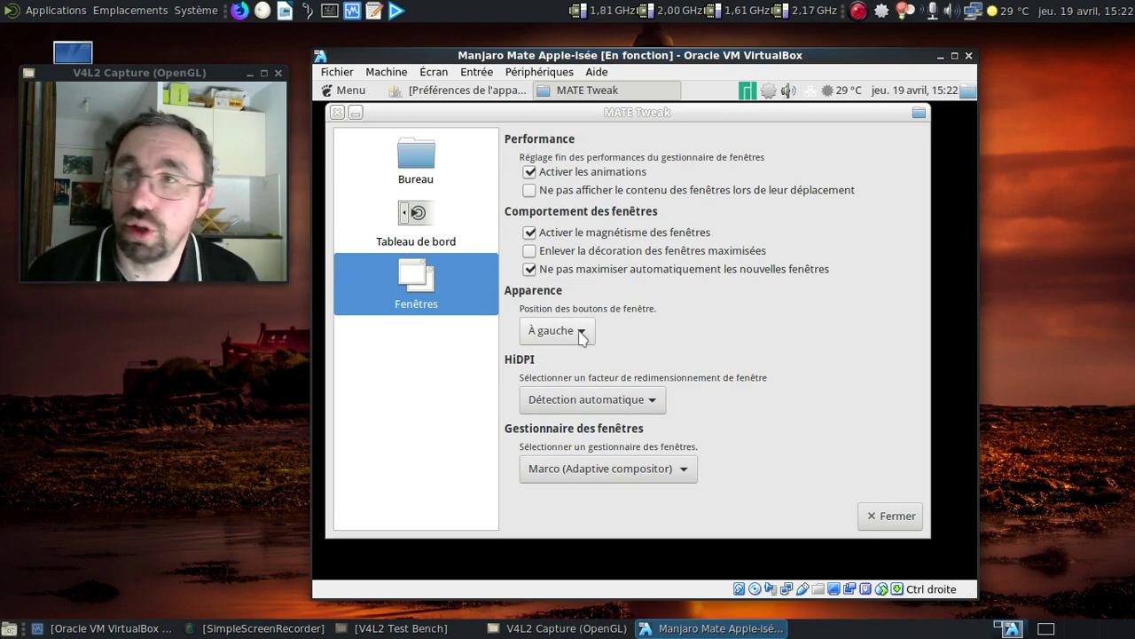
click(888, 516)
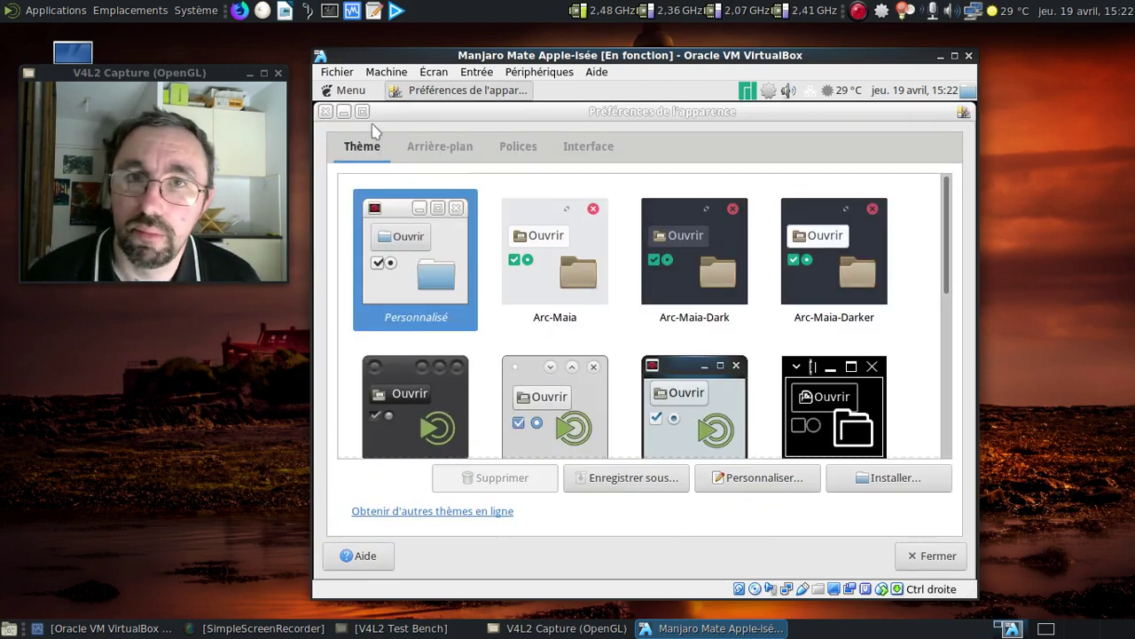
click(327, 112)
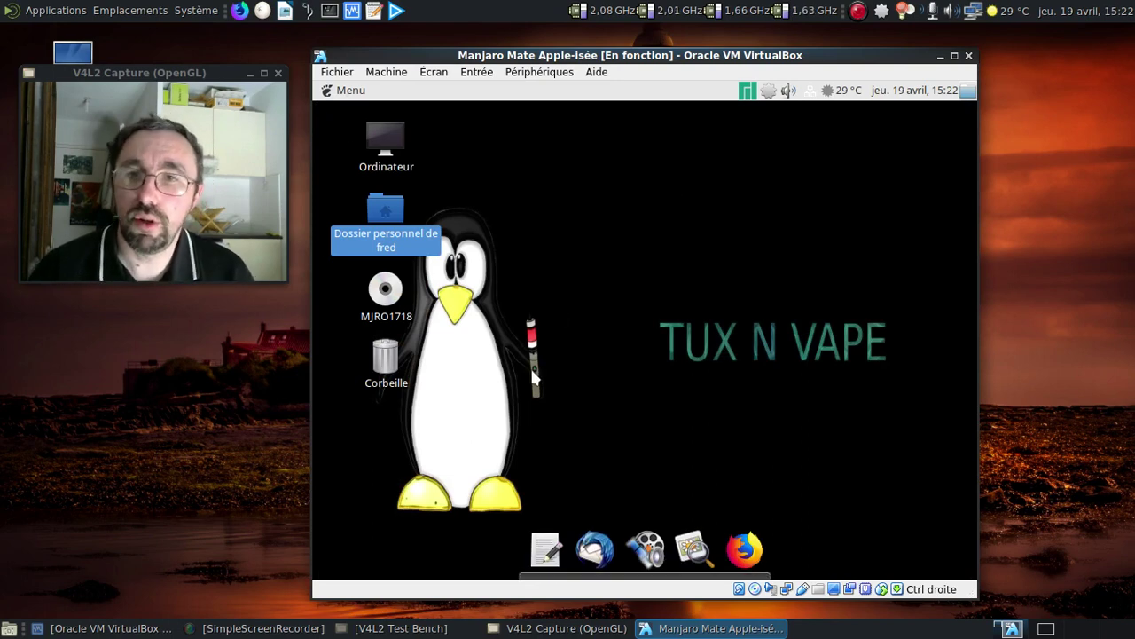
Step: Open the home folder, pin the file manager to the dock and reorder the dock so it comes first and Firefox third
double_click(386, 213)
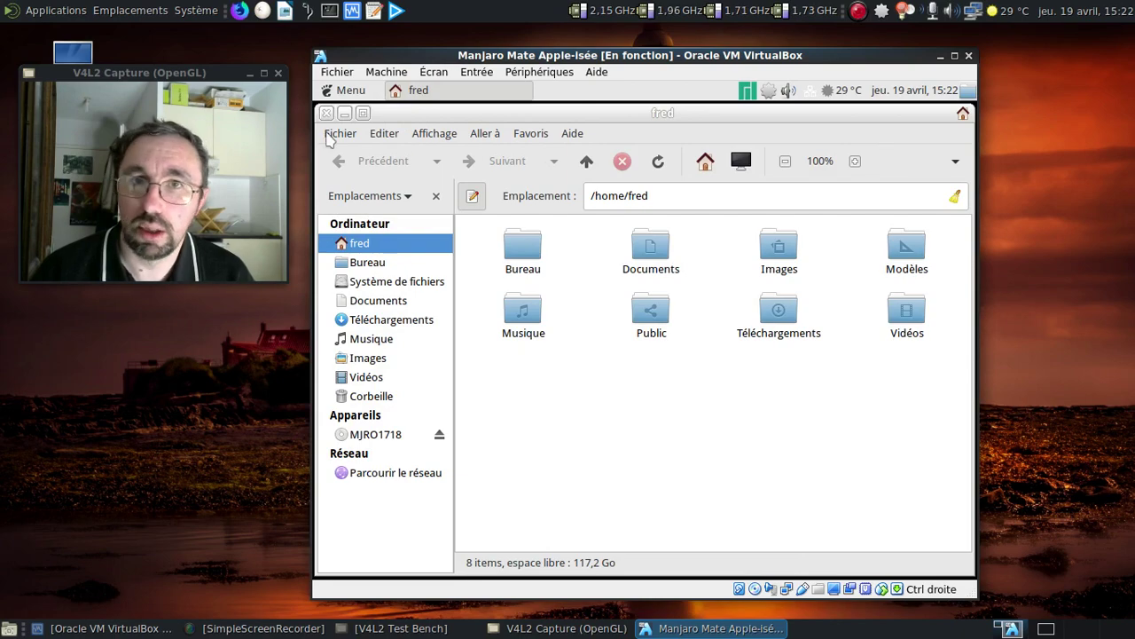
drag(322, 110, 529, 142)
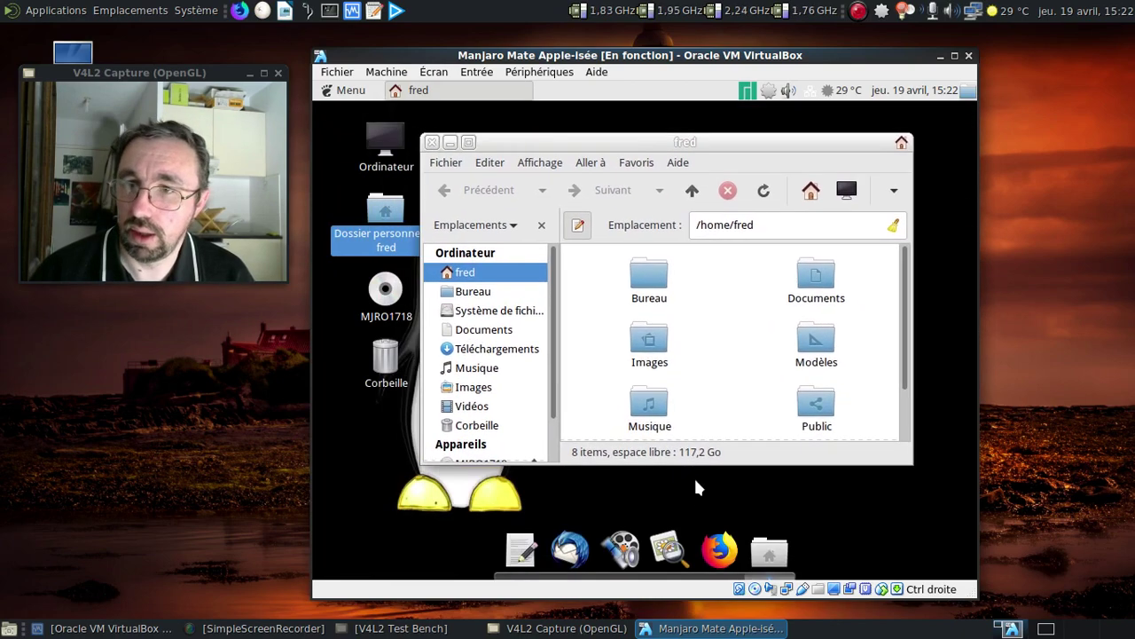
right_click(768, 555)
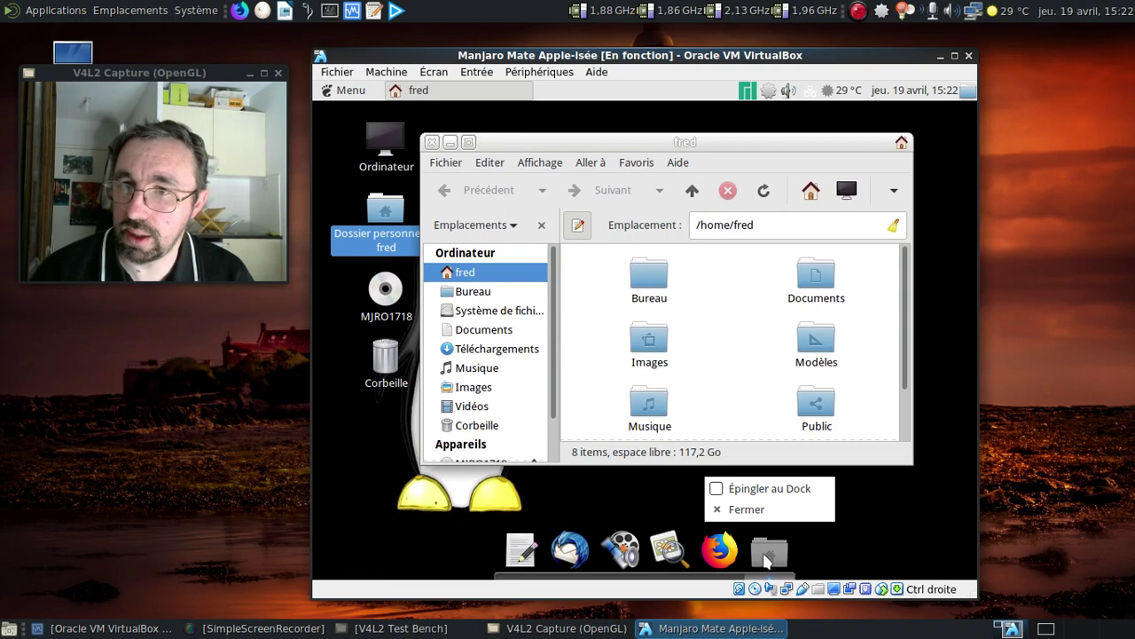
click(763, 488)
drag(768, 552, 520, 551)
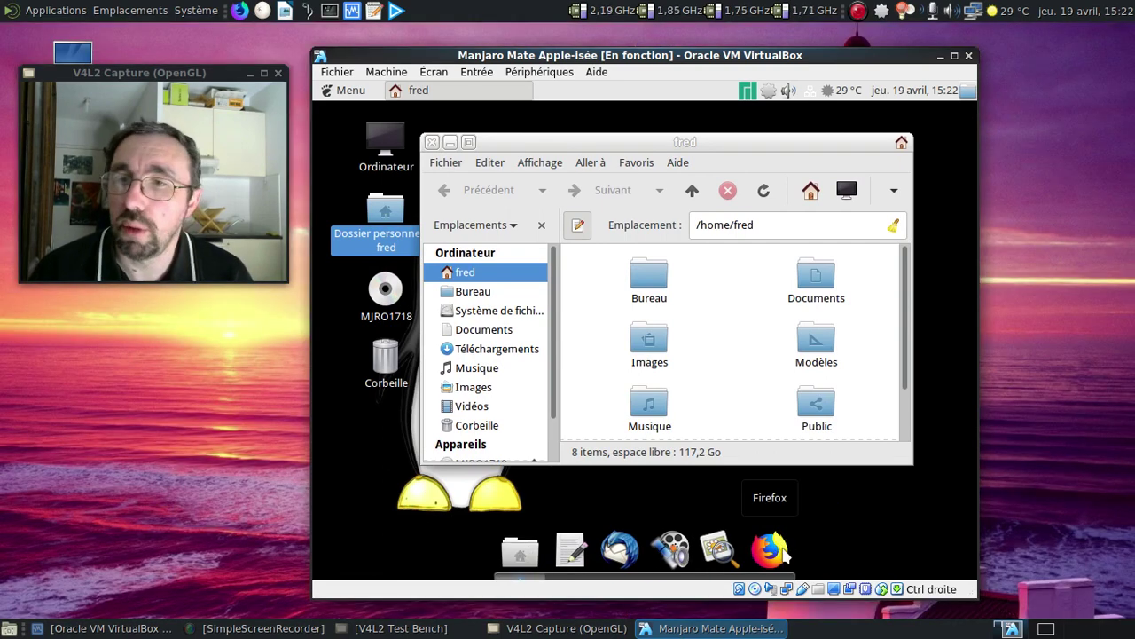
drag(785, 548, 621, 552)
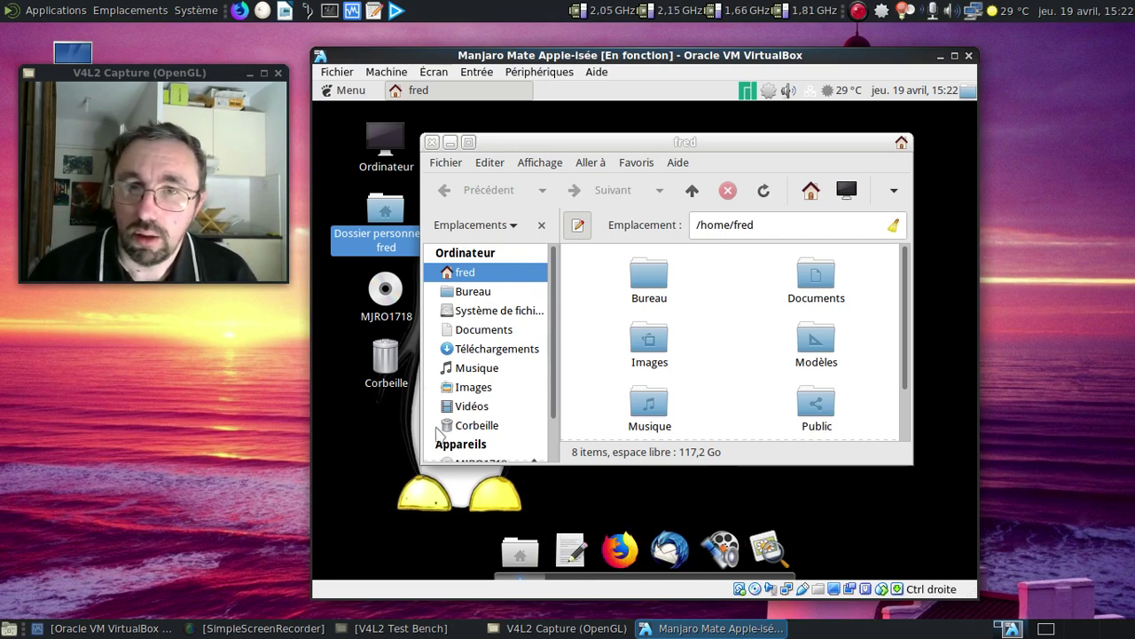
Step: Try to add the desktop's Corbeille icon to the end of the dock and close the home folder window
click(390, 371)
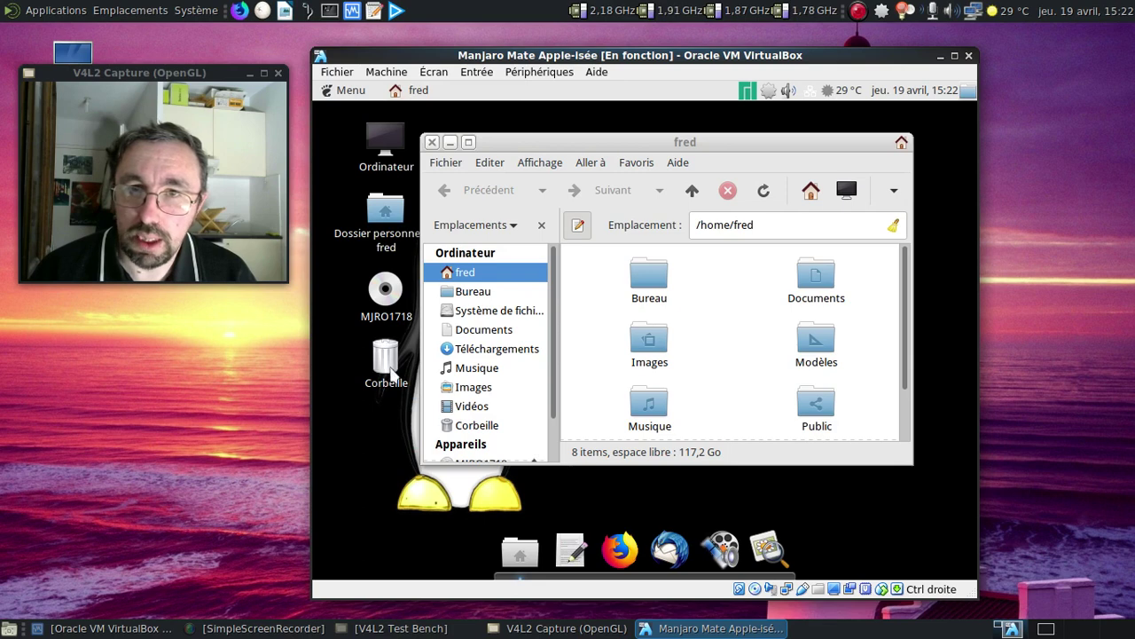
drag(390, 366, 780, 543)
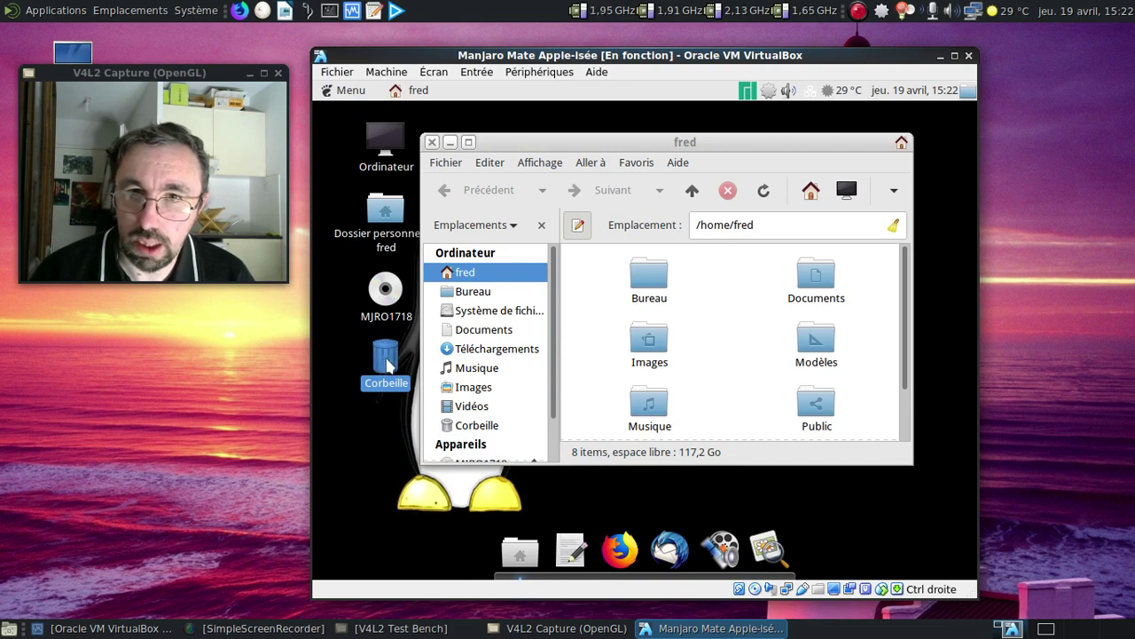
drag(386, 360, 764, 550)
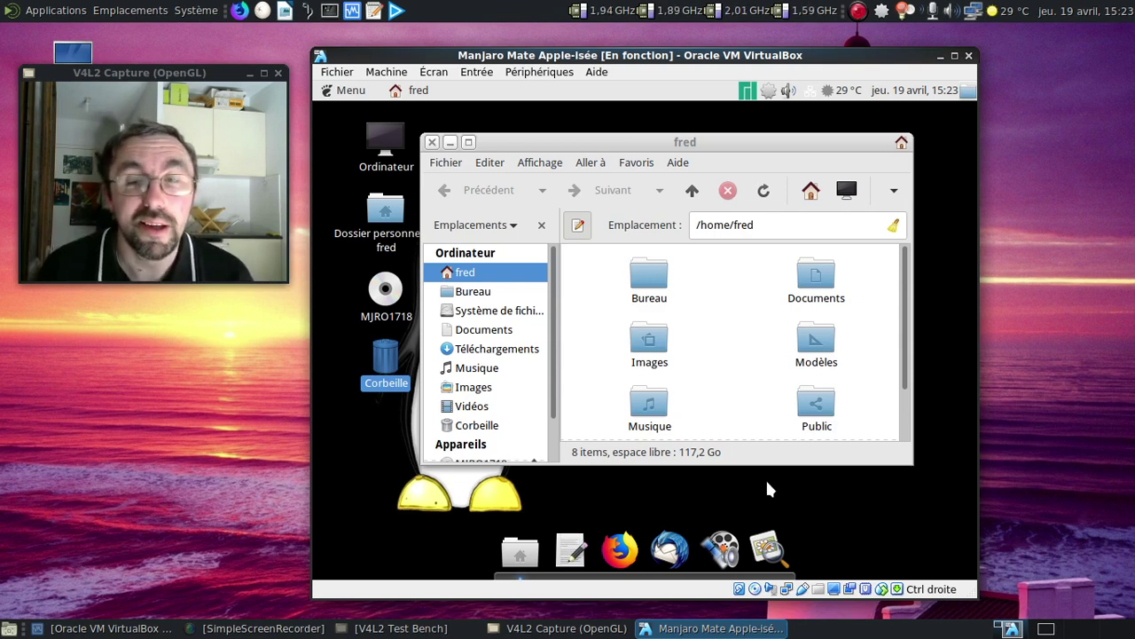
click(432, 143)
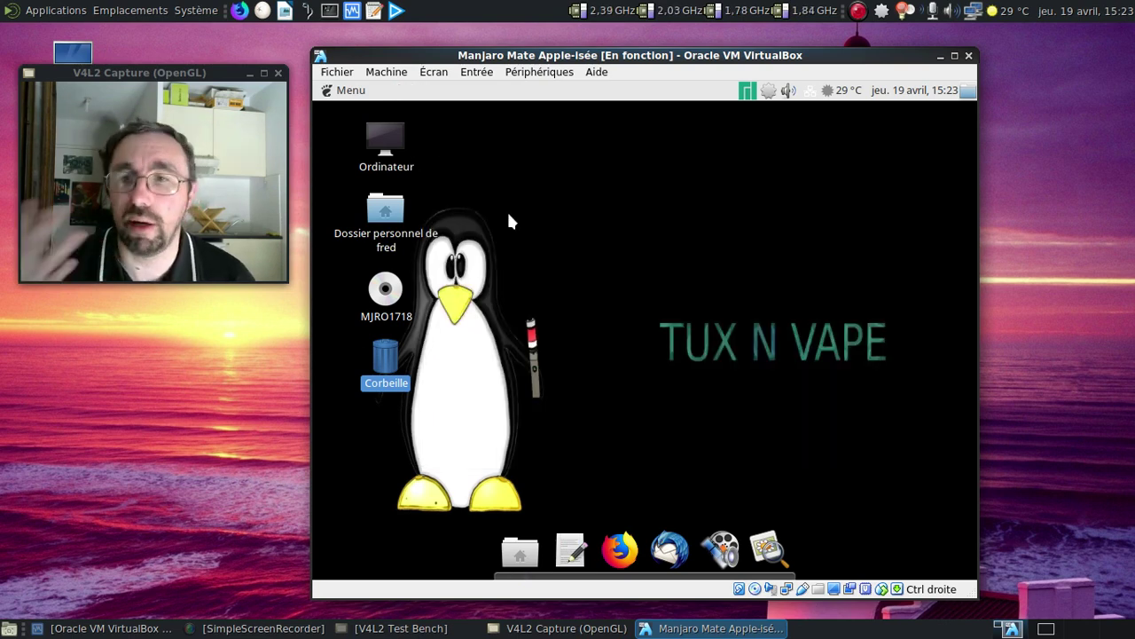
Step: Check the options of the desktop's Corbeille icon and try again to place it at the dock's end
right_click(384, 361)
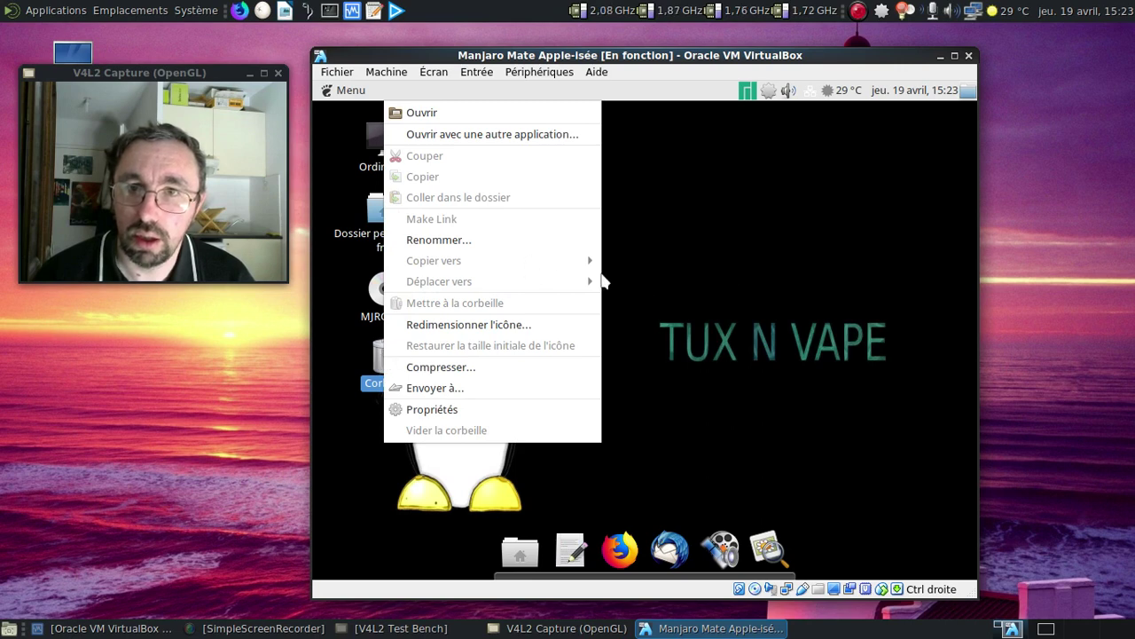
click(652, 343)
drag(390, 352, 788, 544)
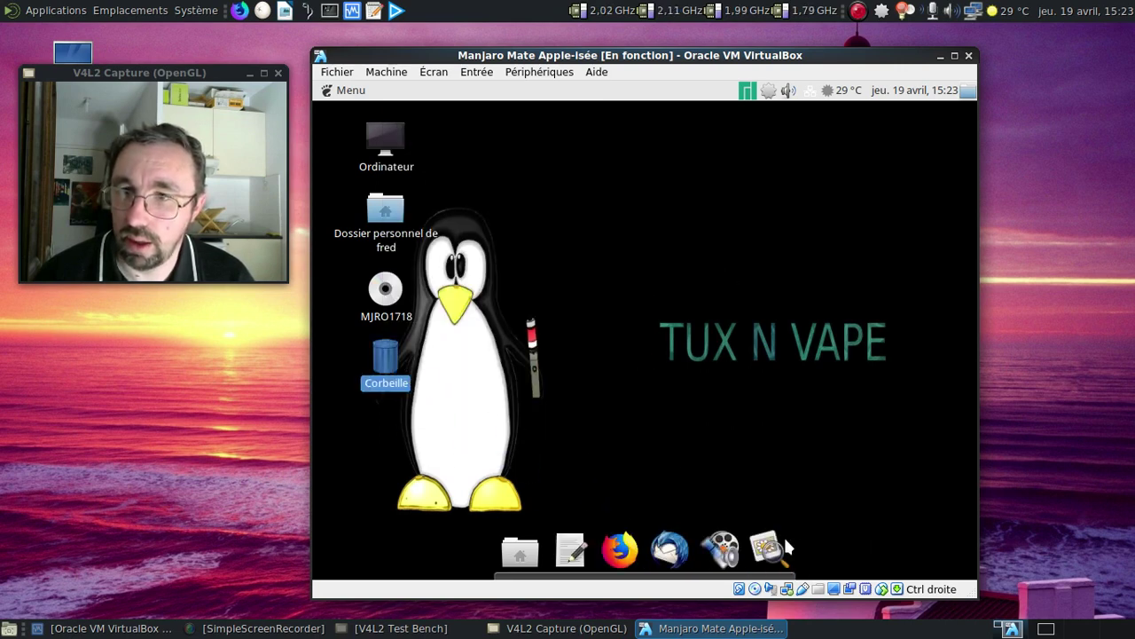
Step: Check the options of the image viewer, file manager and text editor icons in the dock
right_click(772, 554)
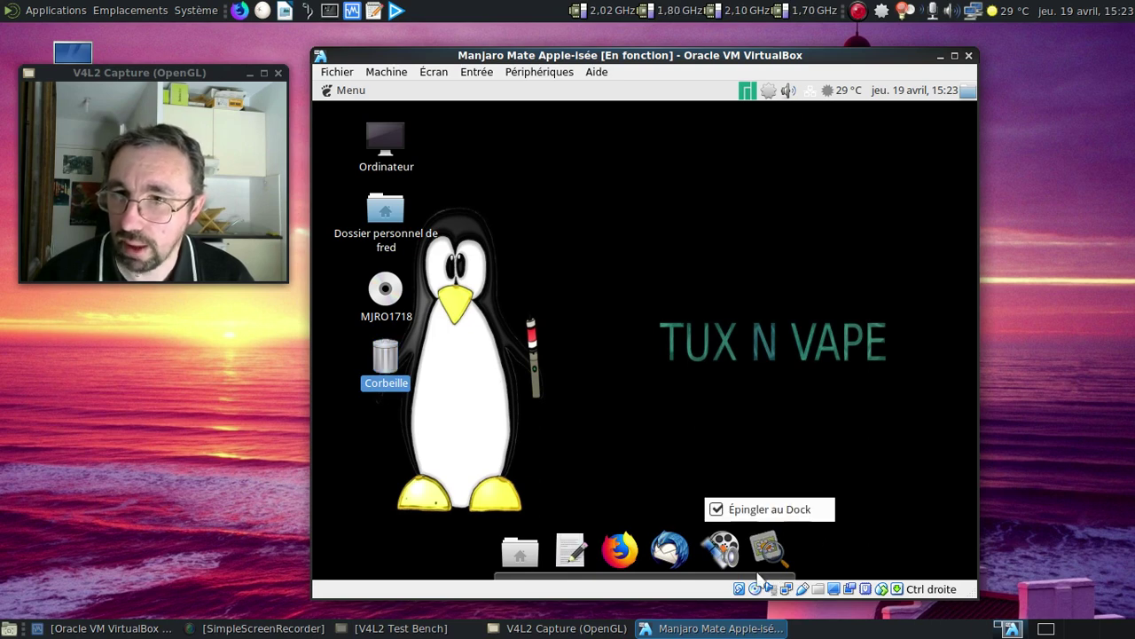
click(762, 578)
right_click(536, 582)
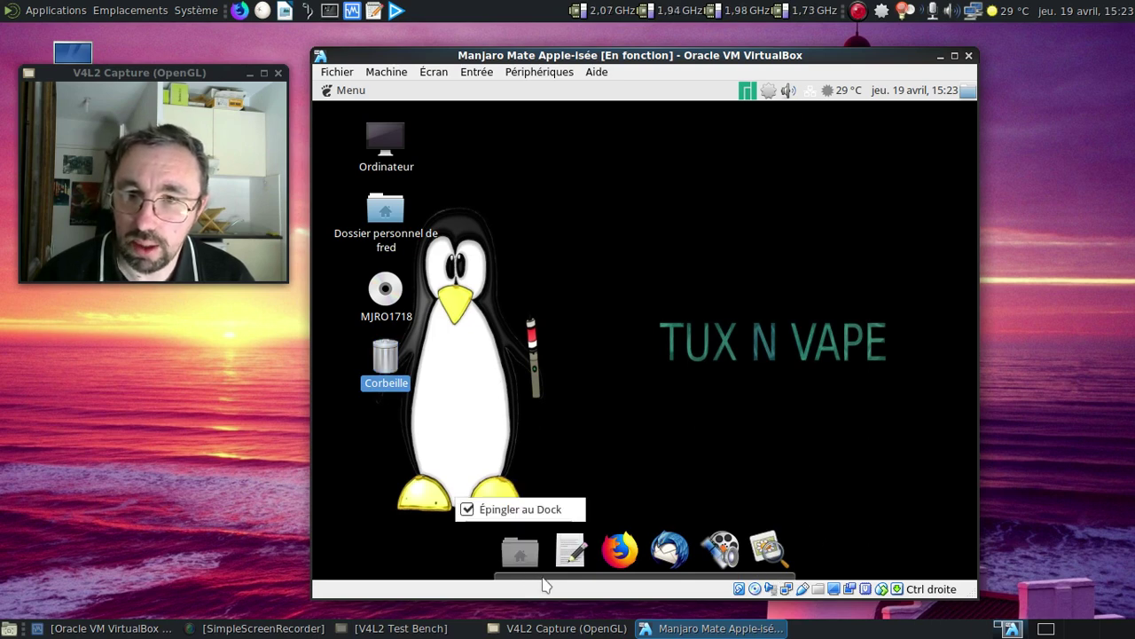
click(574, 584)
right_click(574, 584)
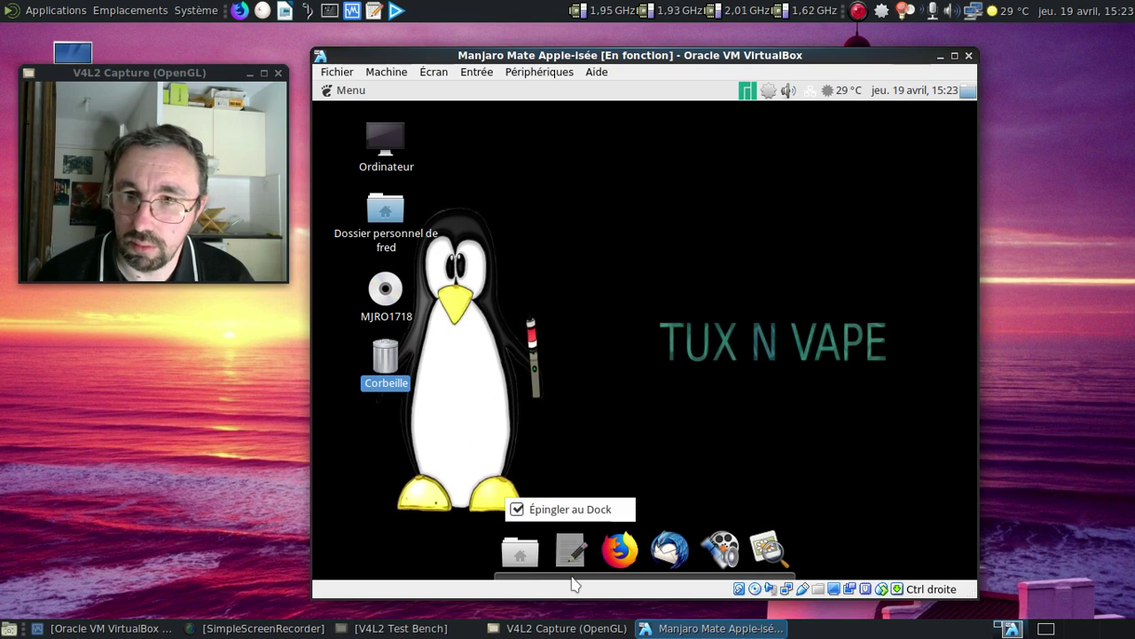
click(519, 321)
click(517, 322)
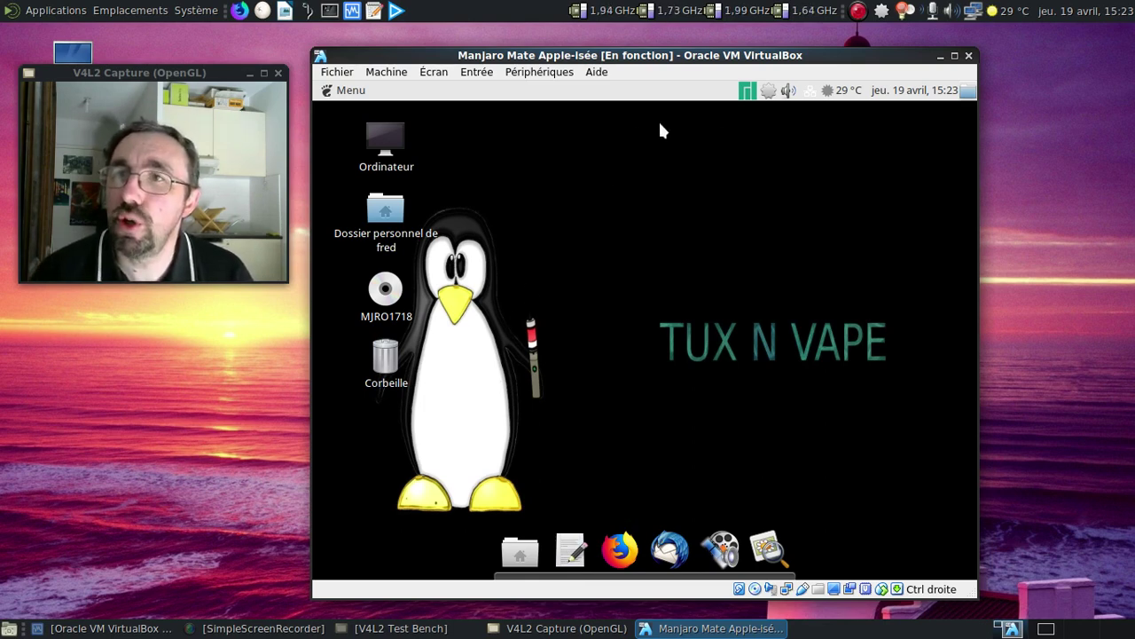
Step: Add LibreOffice Writer from the Bureautique applications to the dock, between the text editor and Firefox
mouse_move(808, 95)
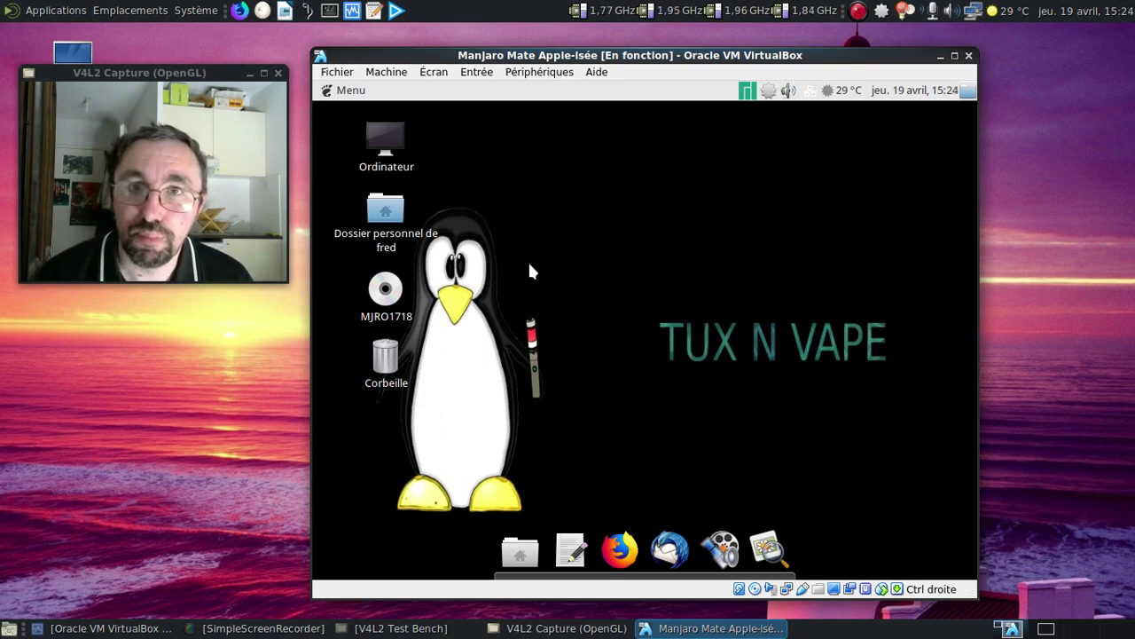
click(351, 92)
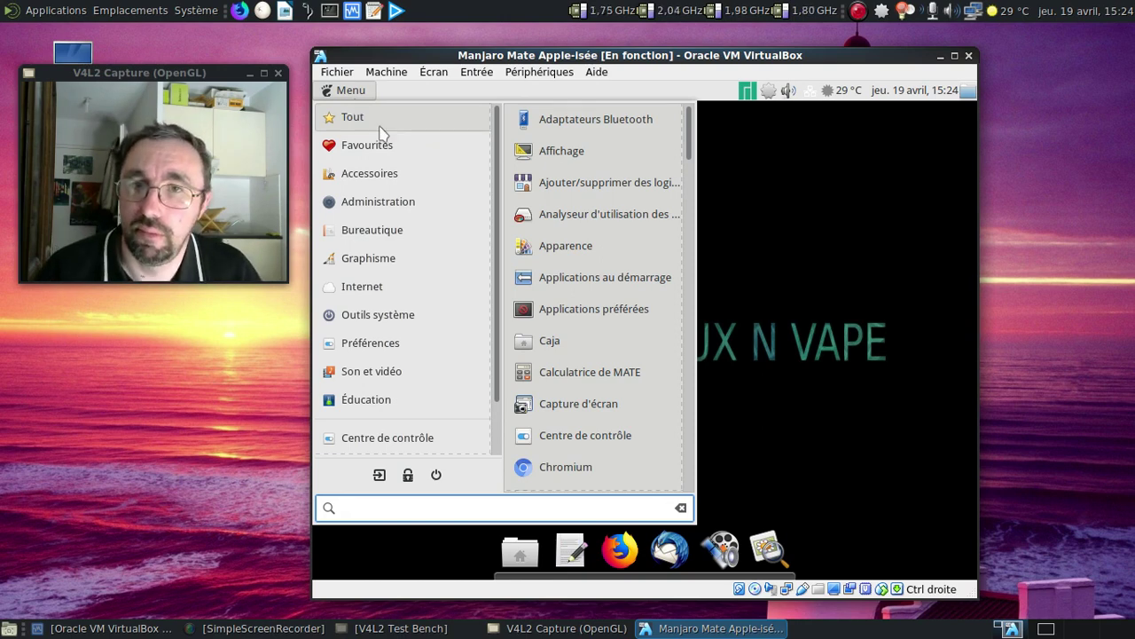
mouse_move(391, 287)
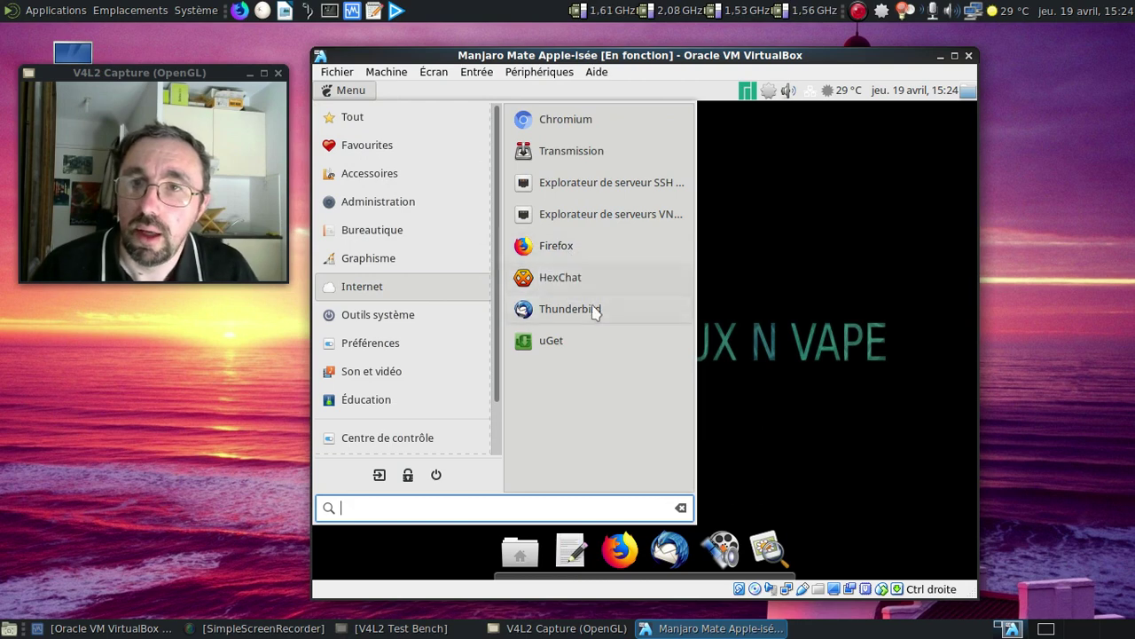
mouse_move(394, 266)
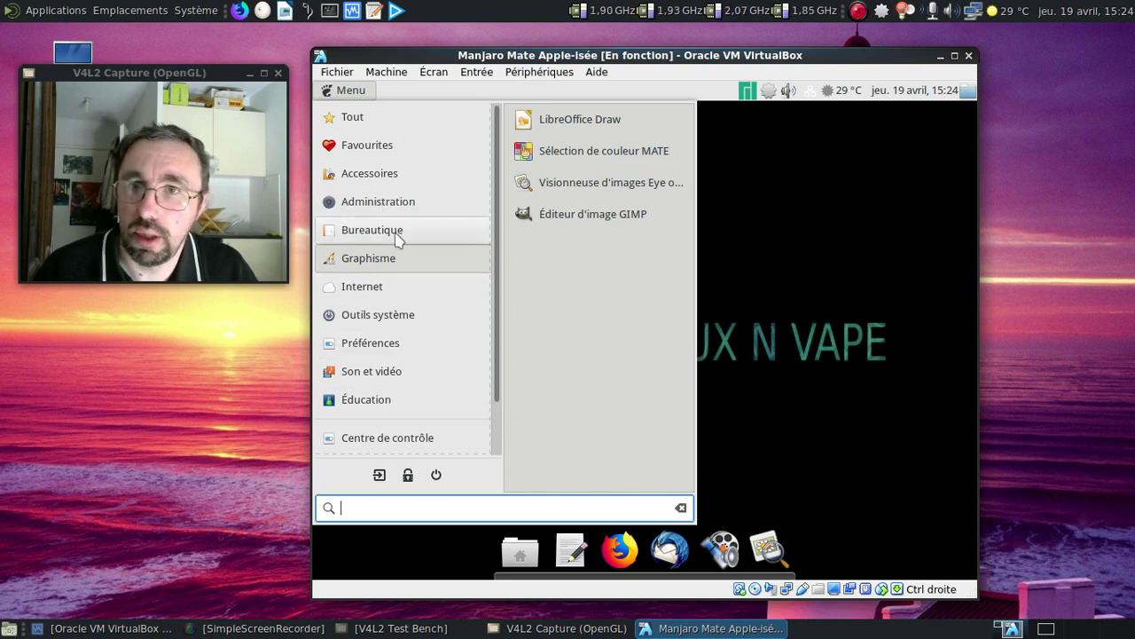
mouse_move(402, 244)
drag(578, 279, 607, 550)
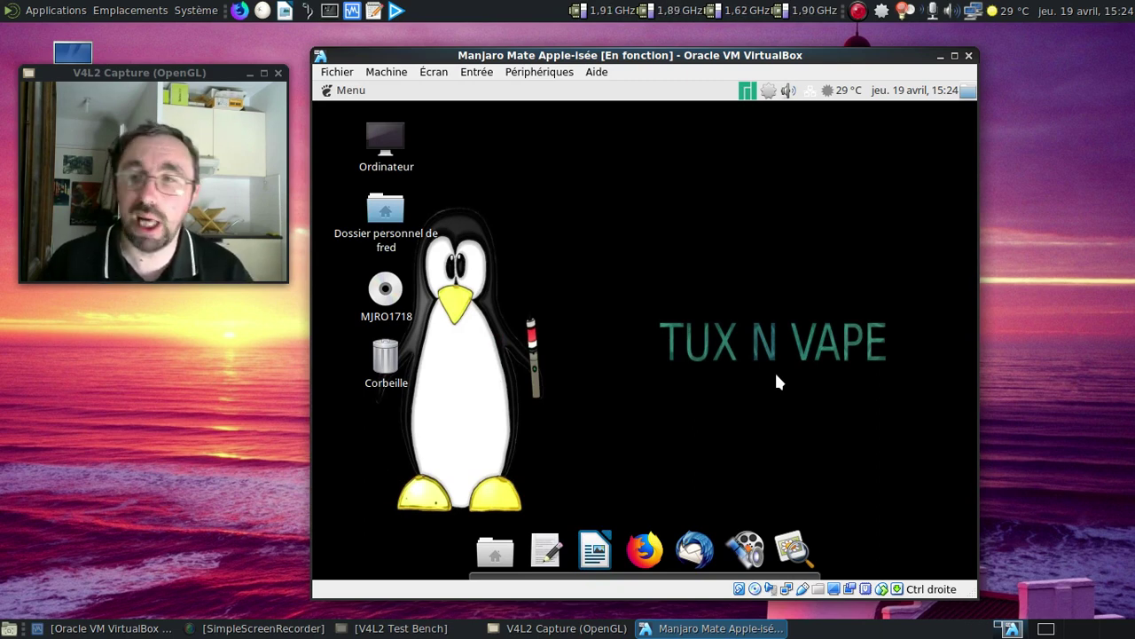
Step: Shut down the Manjaro MATE guest system and confirm the shutdown
click(350, 90)
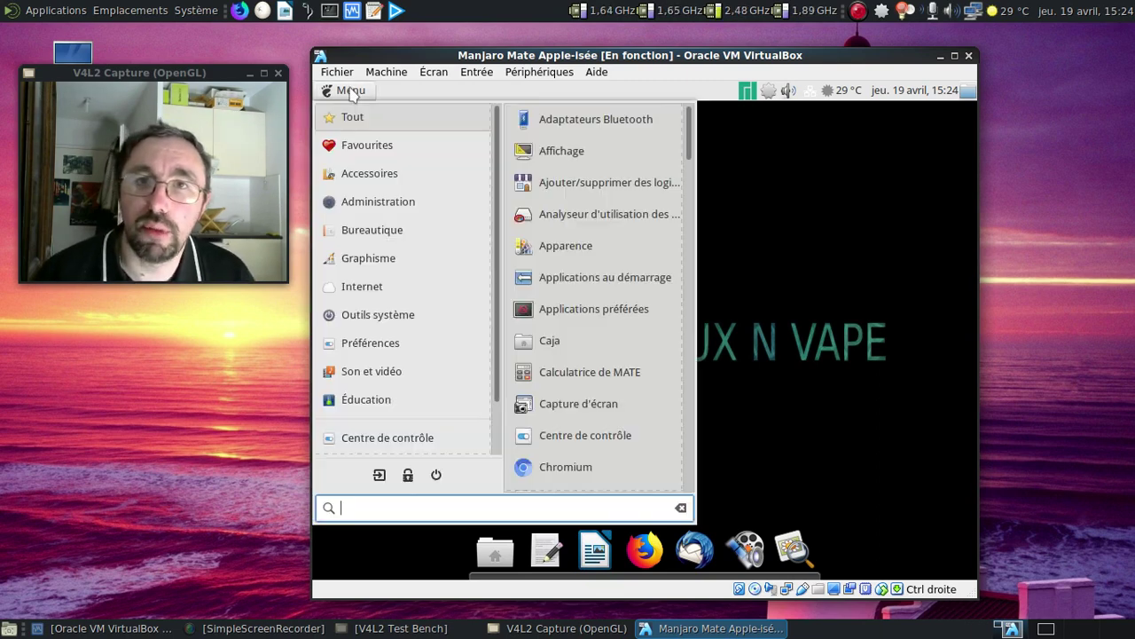
click(438, 474)
click(882, 407)
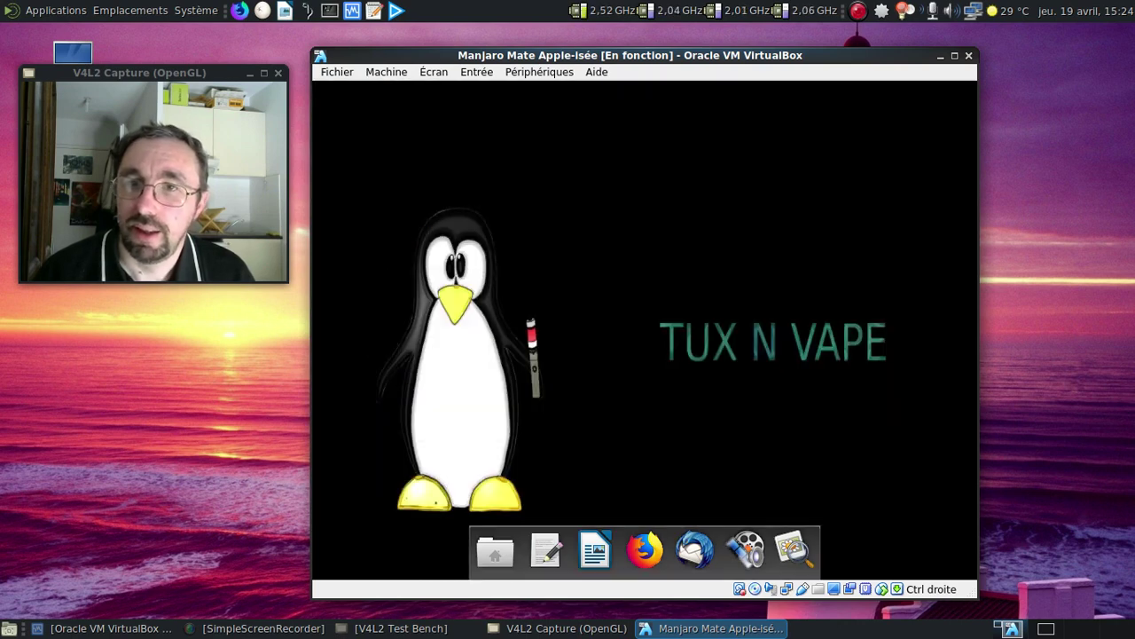